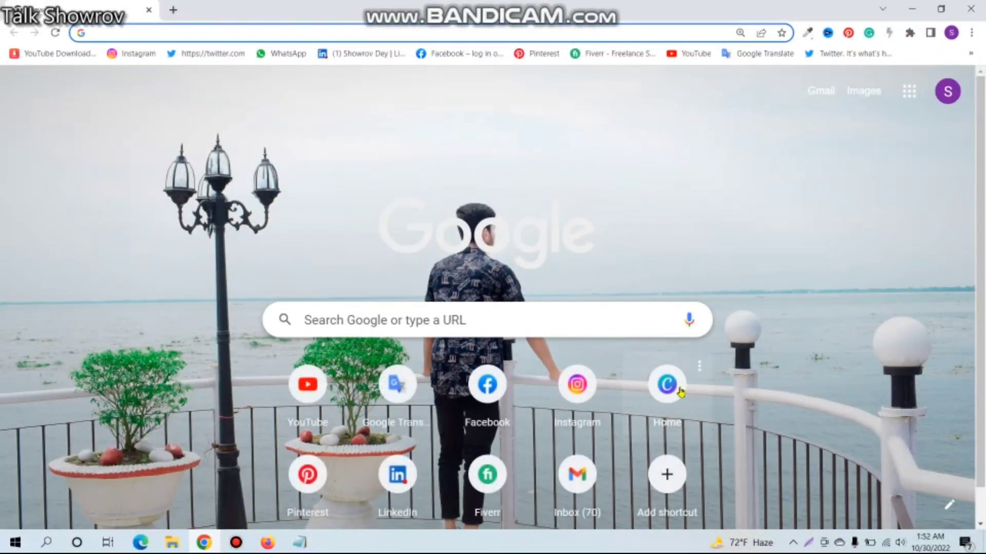
Step: Open Canva and create a new custom-size design 820 px wide and 312 px high
left_click(668, 385)
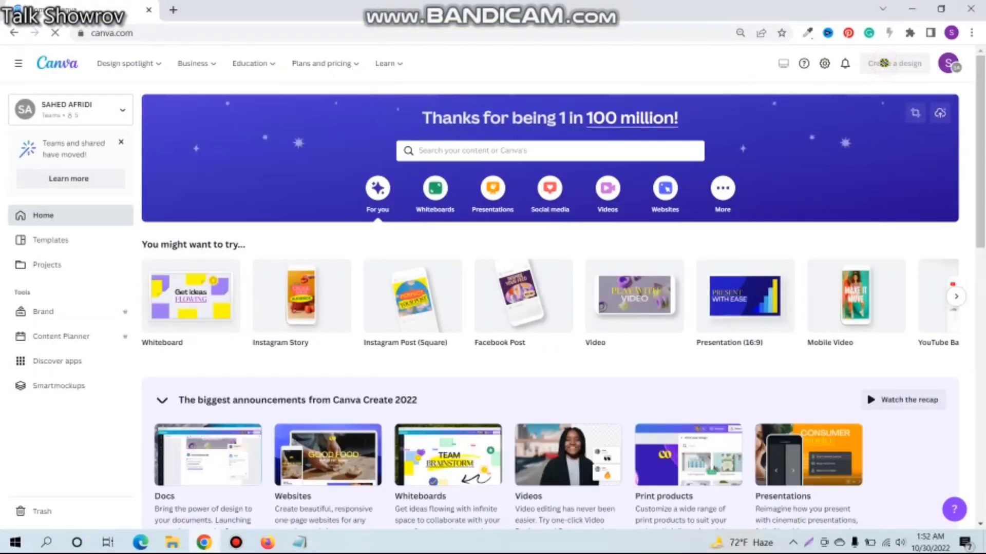
left_click(886, 63)
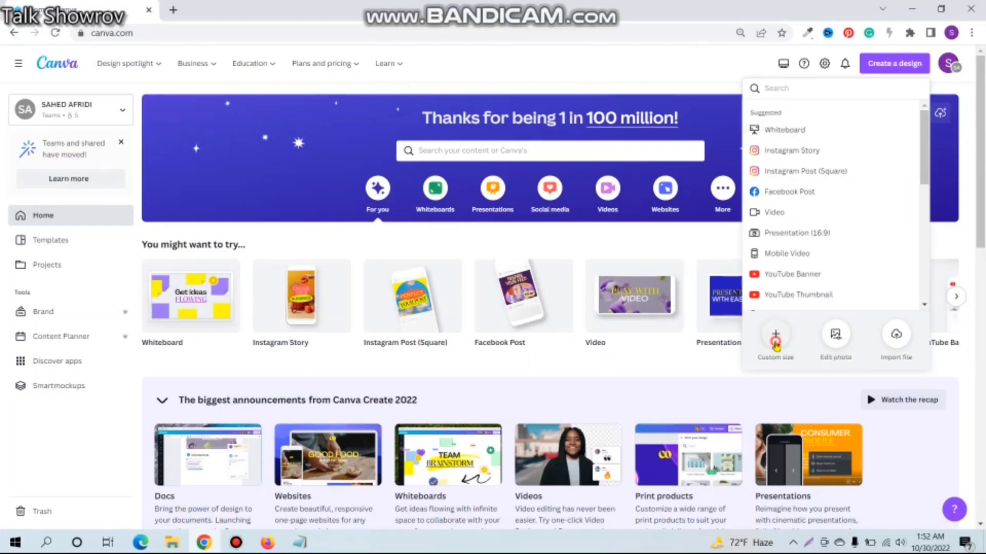
left_click(795, 335)
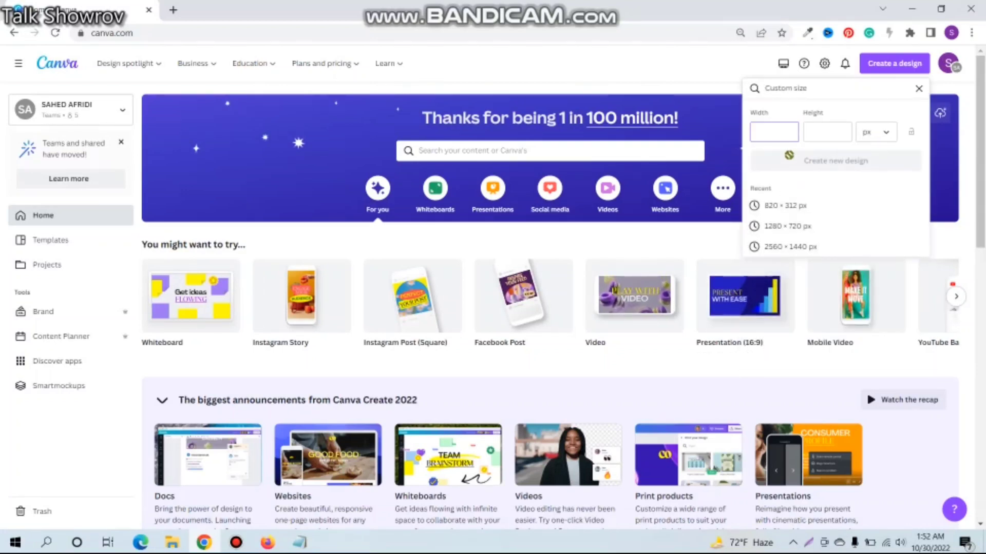
type("820")
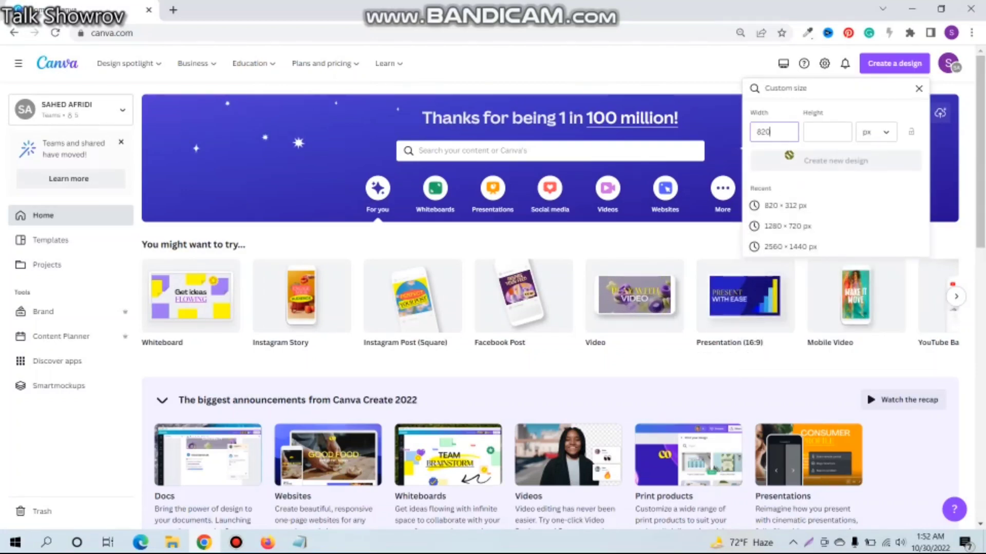
left_click(816, 133)
type("31")
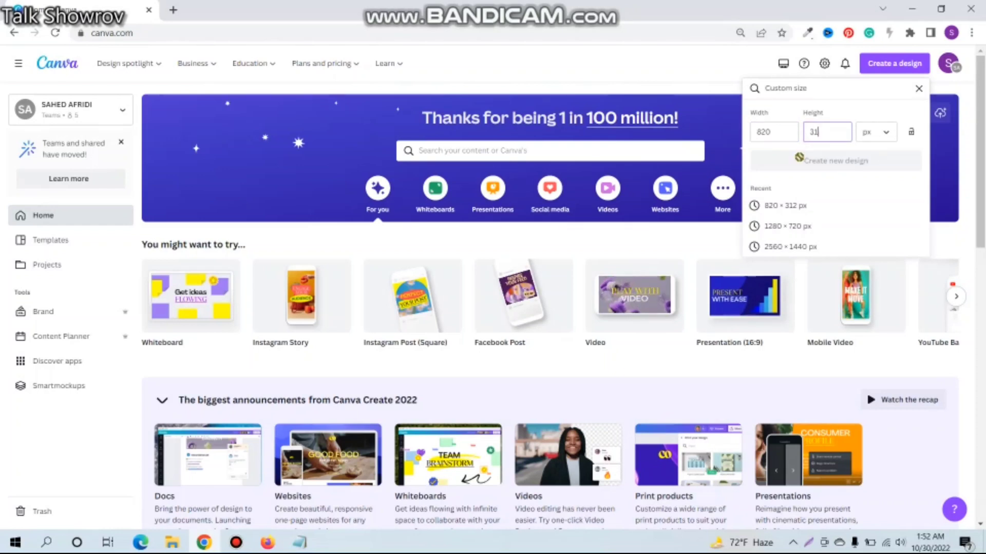
type("2")
left_click(801, 161)
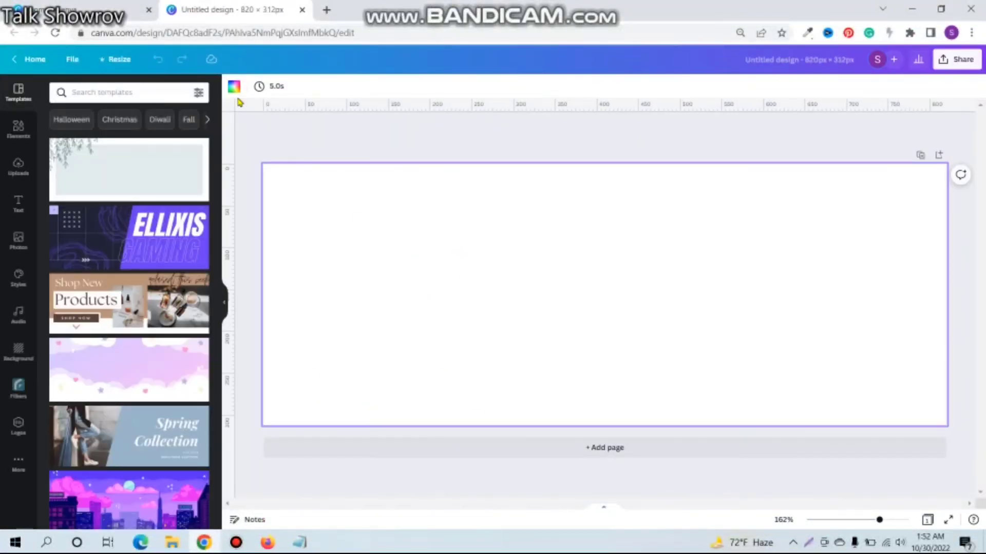
Step: Fill the blank page background with black
left_click(234, 88)
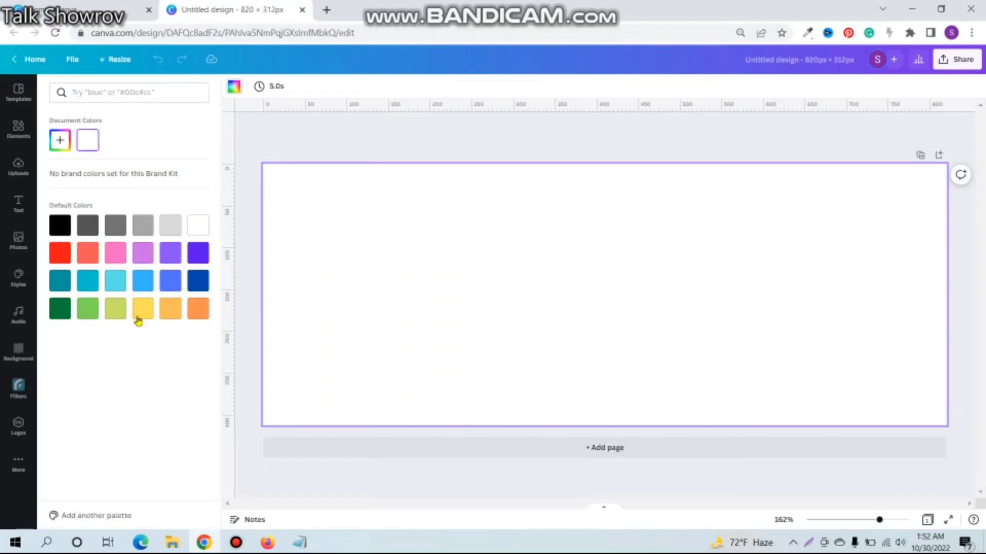
left_click(61, 227)
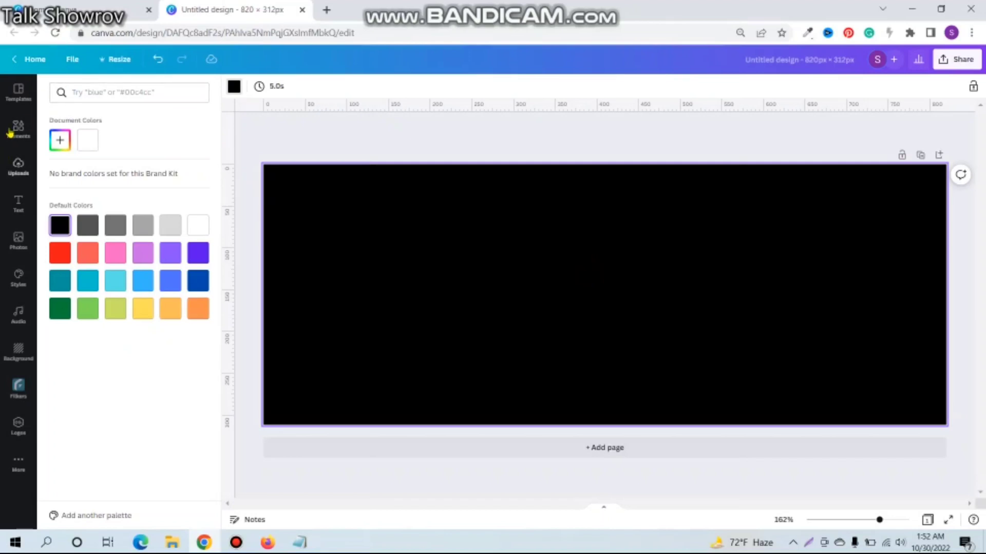
Step: Search the elements for "shape" and add the right-angled triangle to the page
left_click(10, 131)
left_click(137, 93)
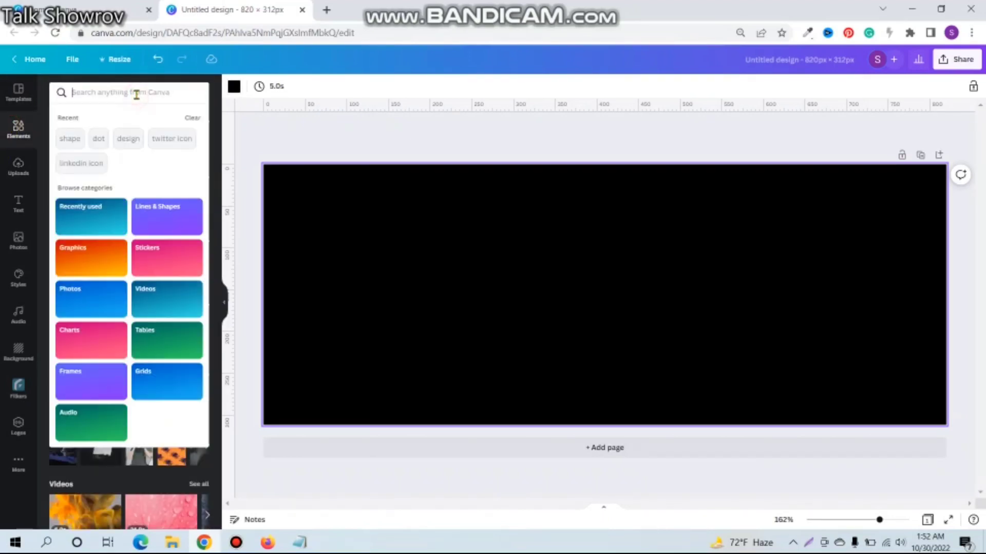
type("shape")
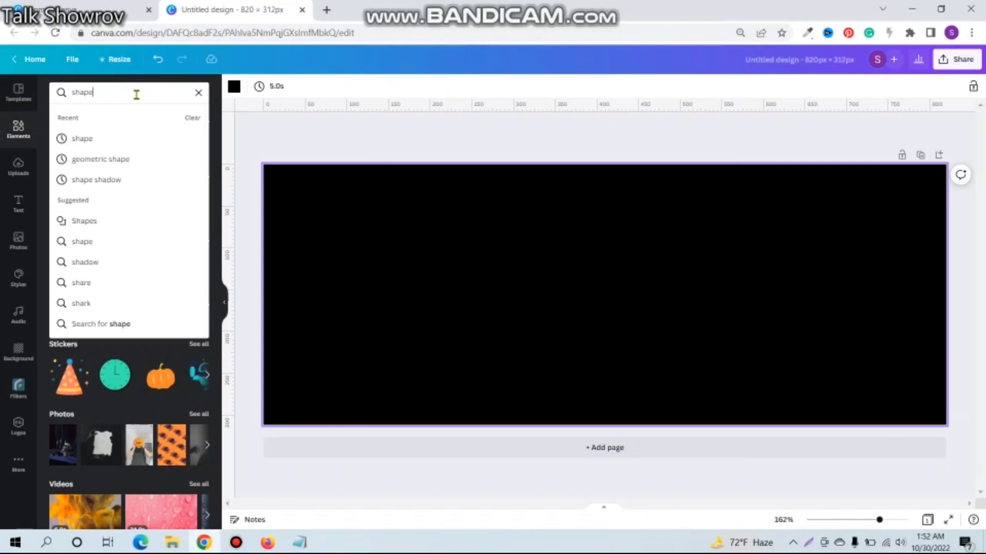
key("Return")
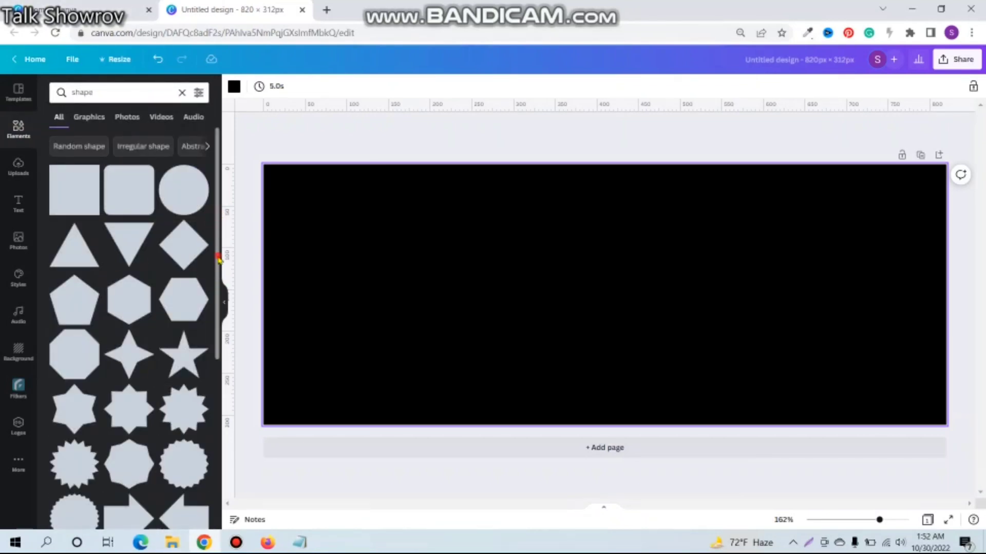
left_click_drag(218, 259, 210, 553)
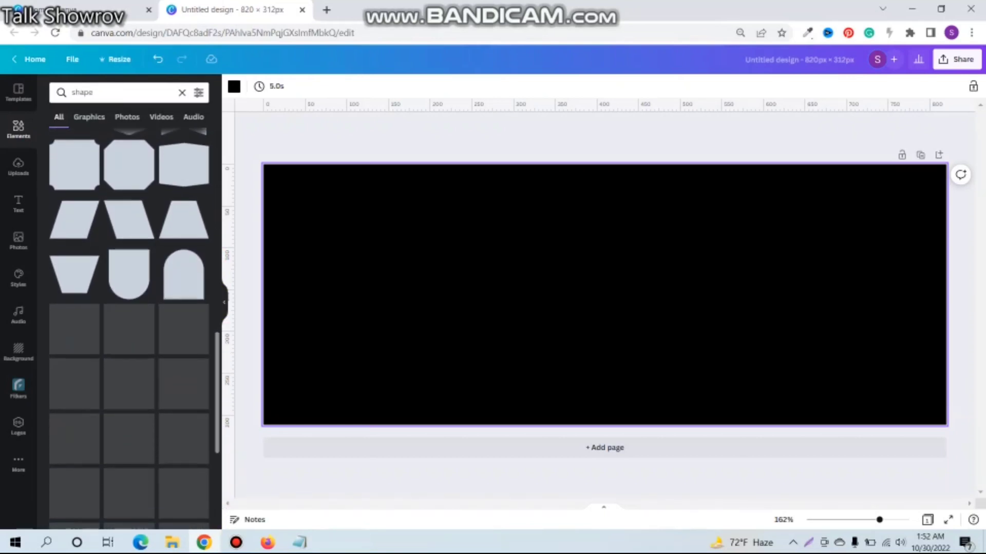
scroll(182, 276, "down", 3)
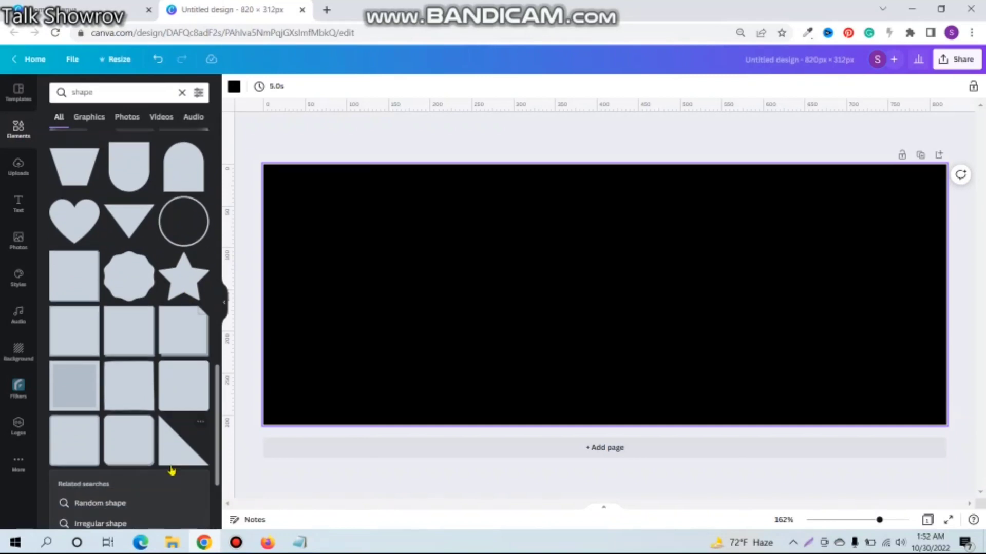
left_click(170, 454)
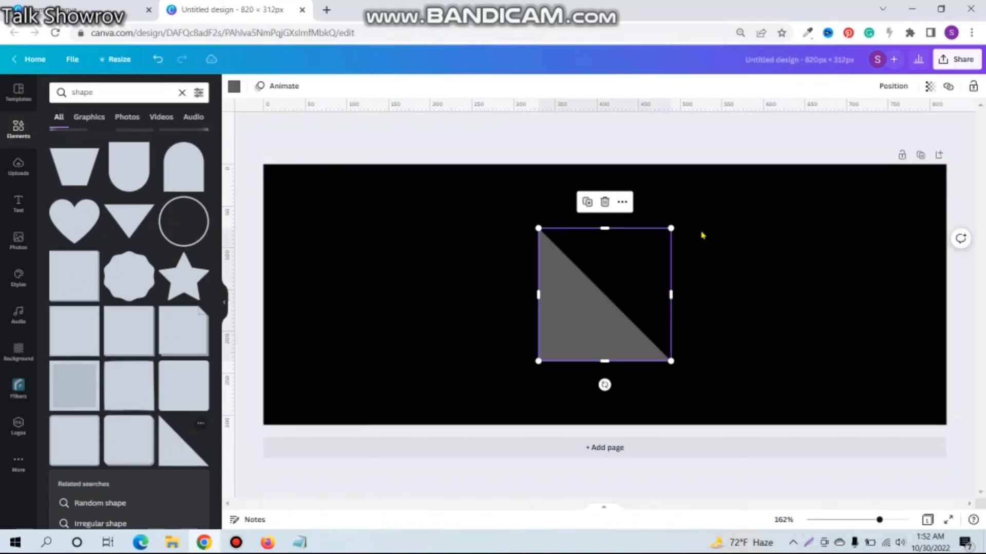
Step: Recolour the triangle to the custom deep yellow #FFCC01
left_click(230, 87)
left_click(141, 310)
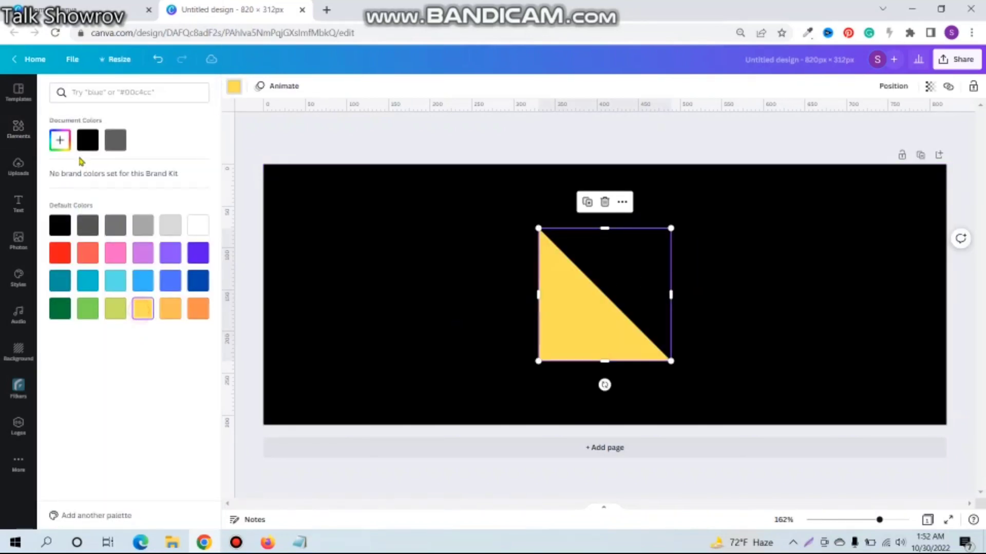
left_click(60, 144)
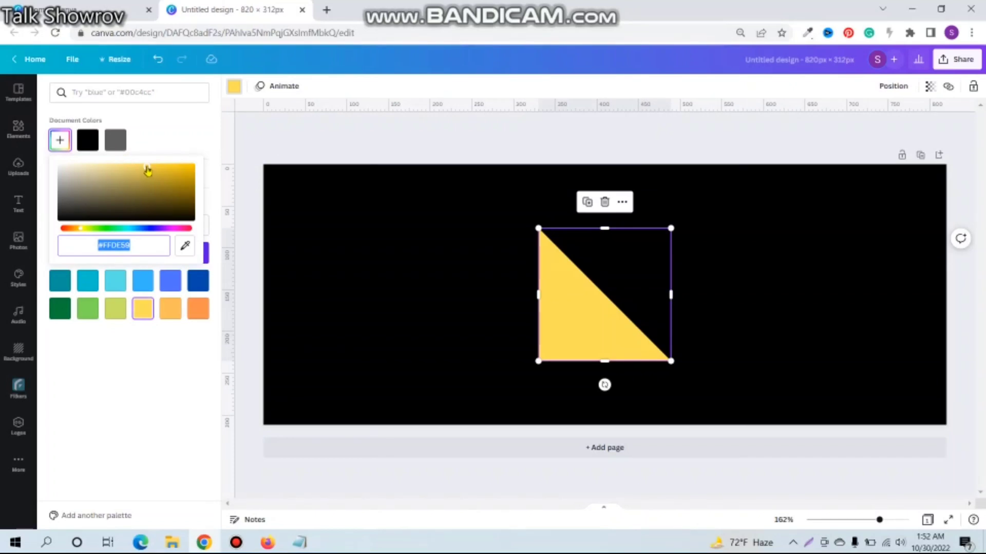
left_click_drag(146, 168, 174, 168)
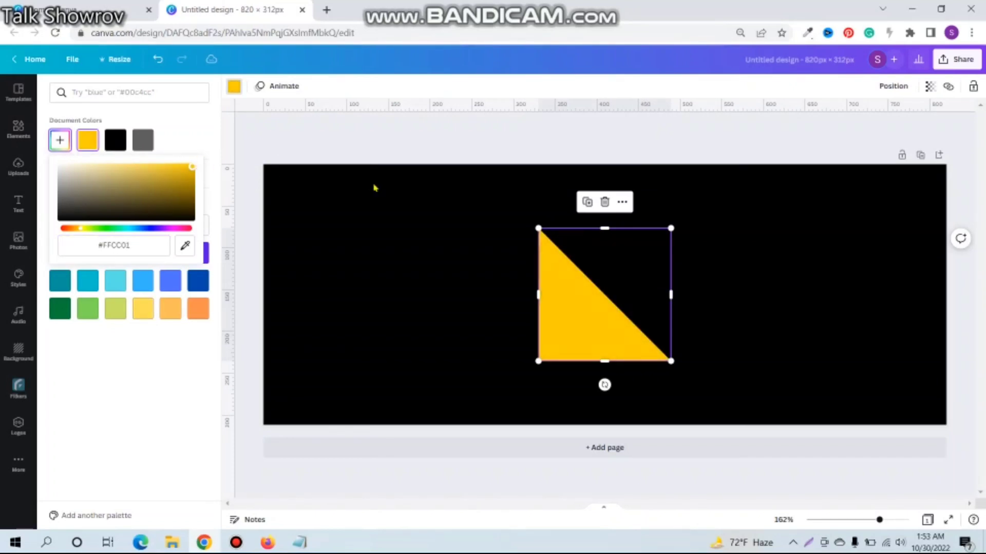
key("Escape")
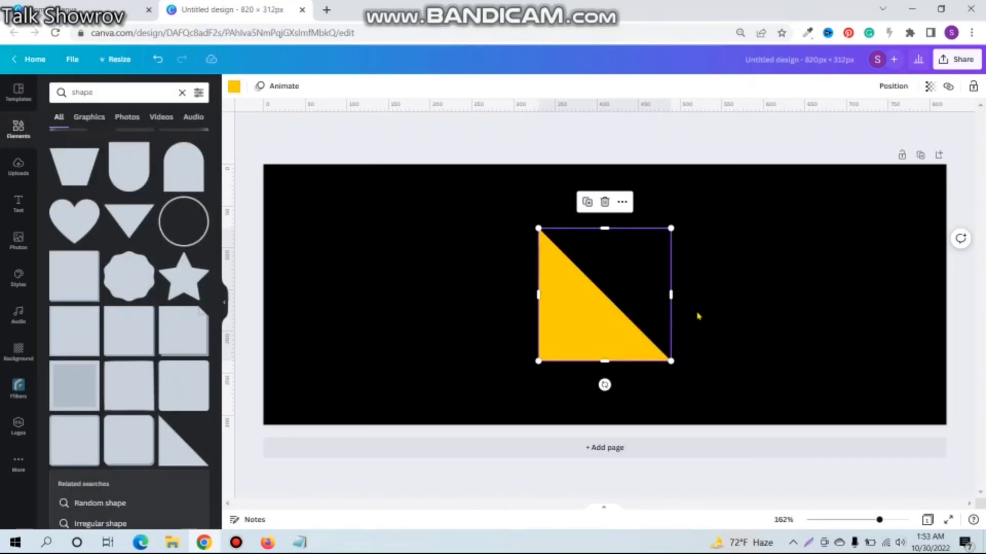
Step: Move the yellow triangle to the banner's right side, enlarge it and rotate it so its right angle points to the upper-right corner
left_click_drag(644, 318, 855, 278)
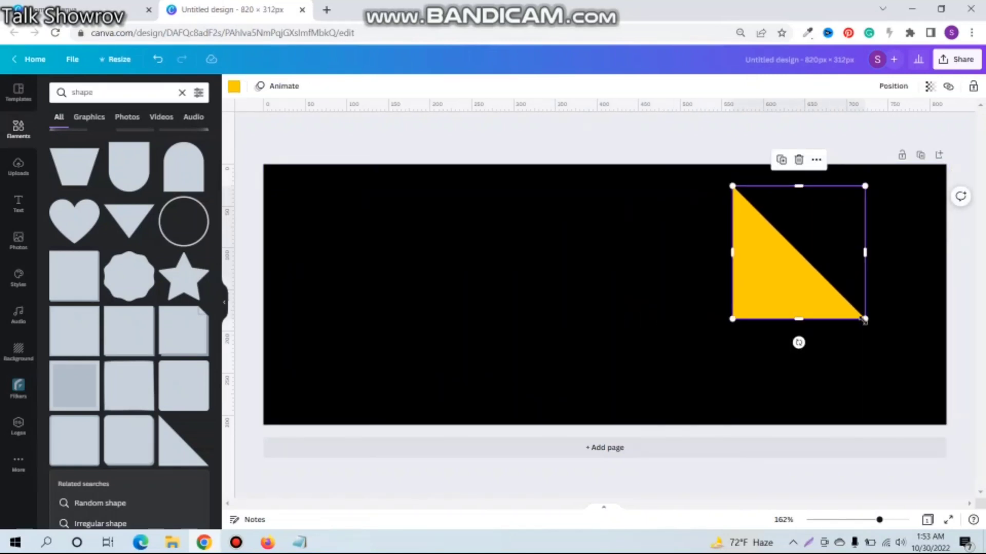
left_click_drag(864, 320, 935, 389)
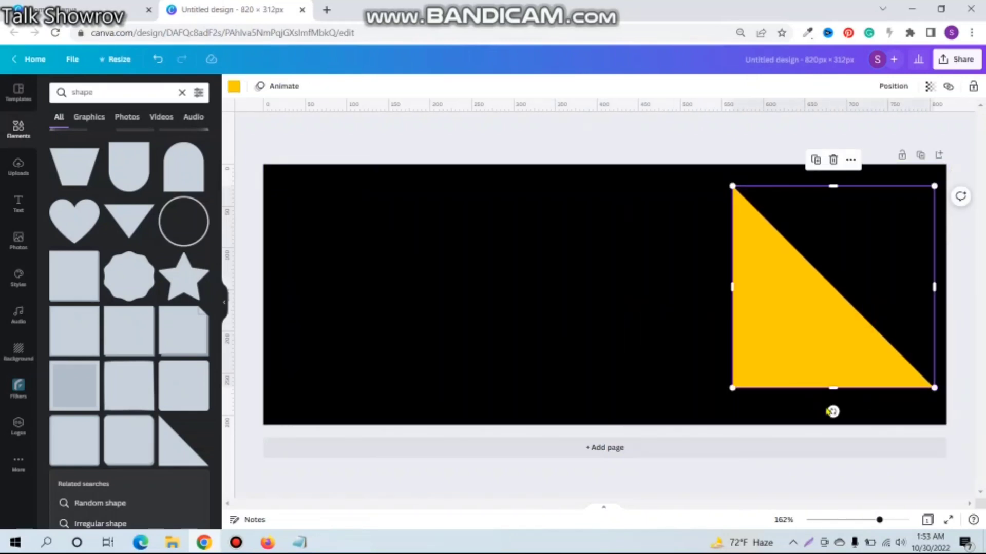
left_click_drag(832, 411, 837, 255)
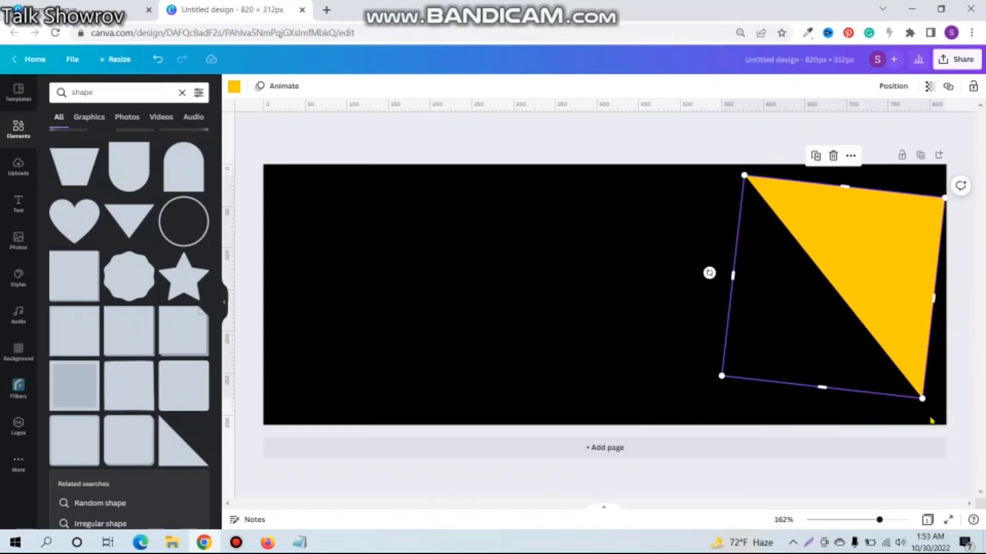
left_click_drag(709, 274, 709, 280)
Step: Enlarge and shift the triangle past the page edges so its diagonal runs from the top edge to the banner's lower-right corner
left_click_drag(928, 395, 958, 425)
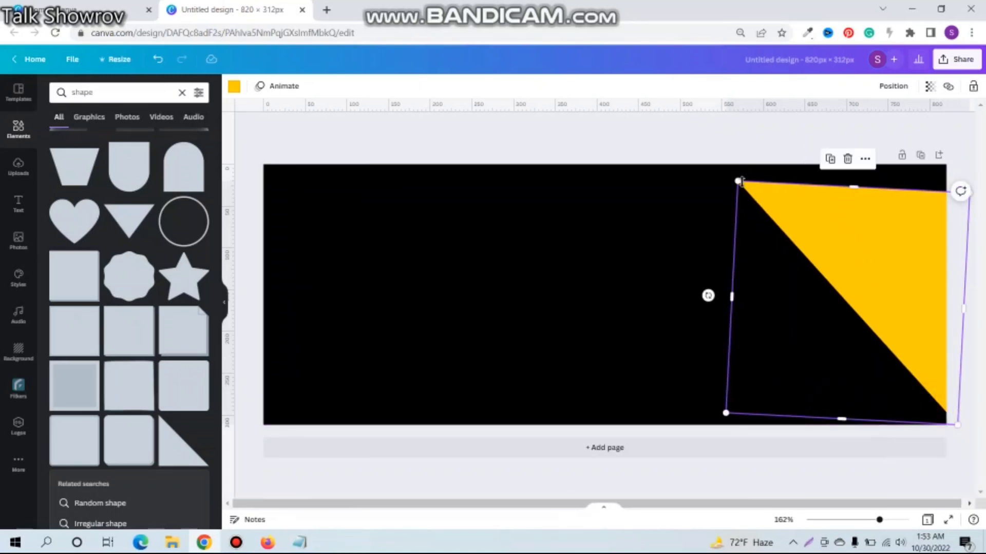
left_click_drag(739, 181, 696, 141)
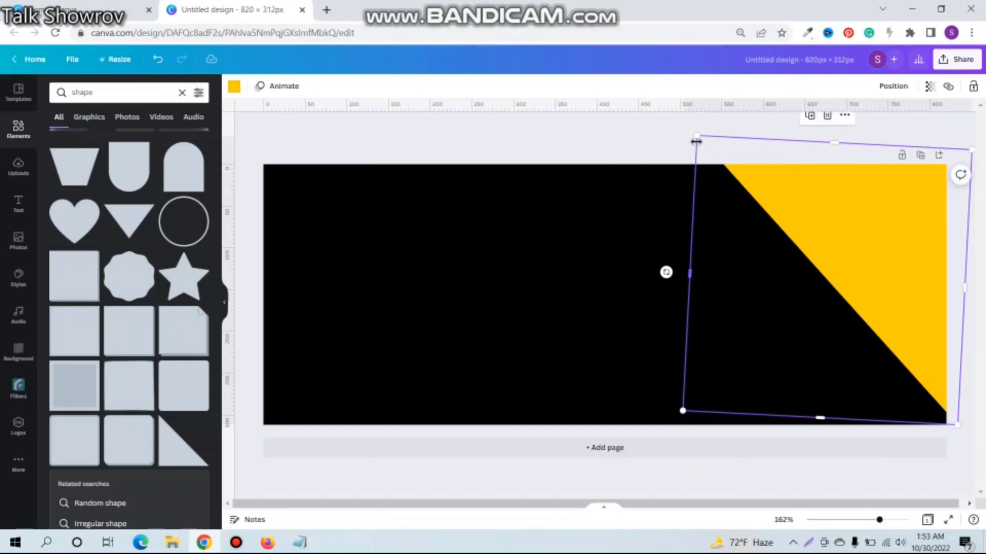
left_click_drag(867, 240, 864, 248)
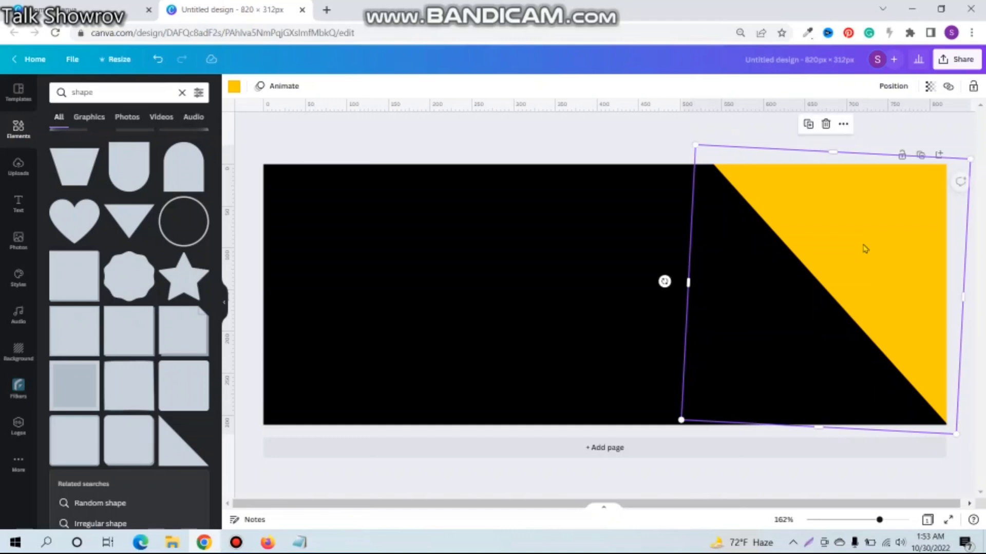
left_click(611, 250)
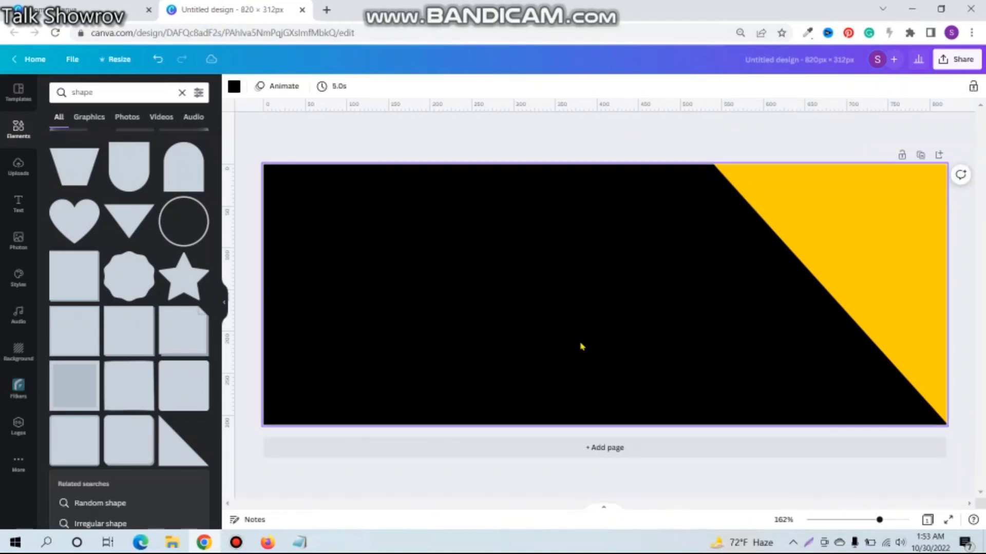
left_click(866, 266)
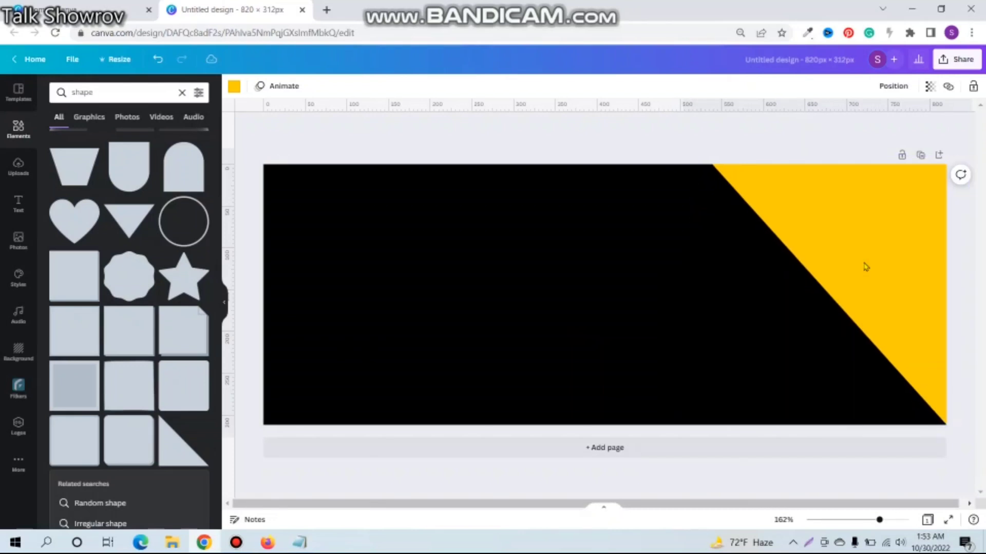
left_click(566, 295)
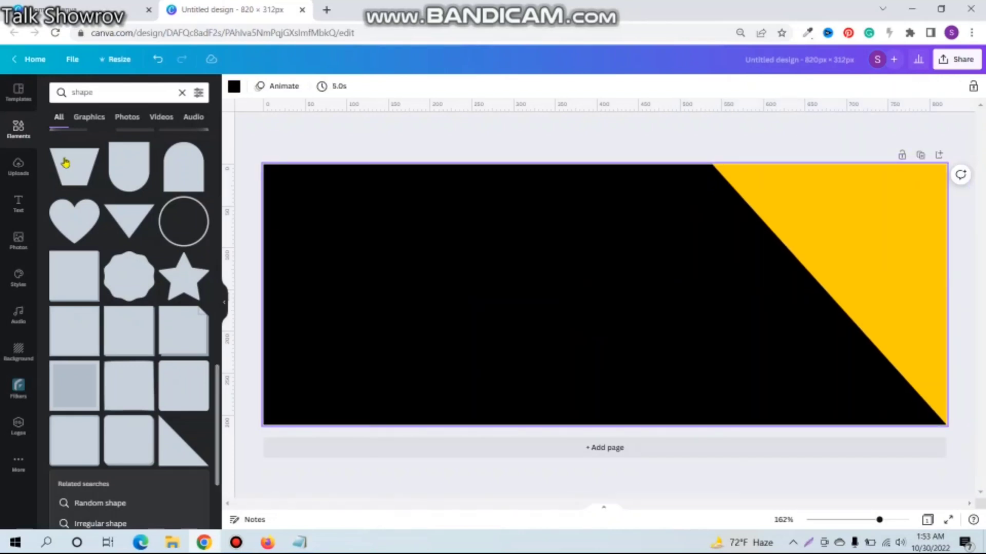
Step: Add the parallelogram that leans to the left from the shape results and select it on the page
scroll(124, 196, "up", 5)
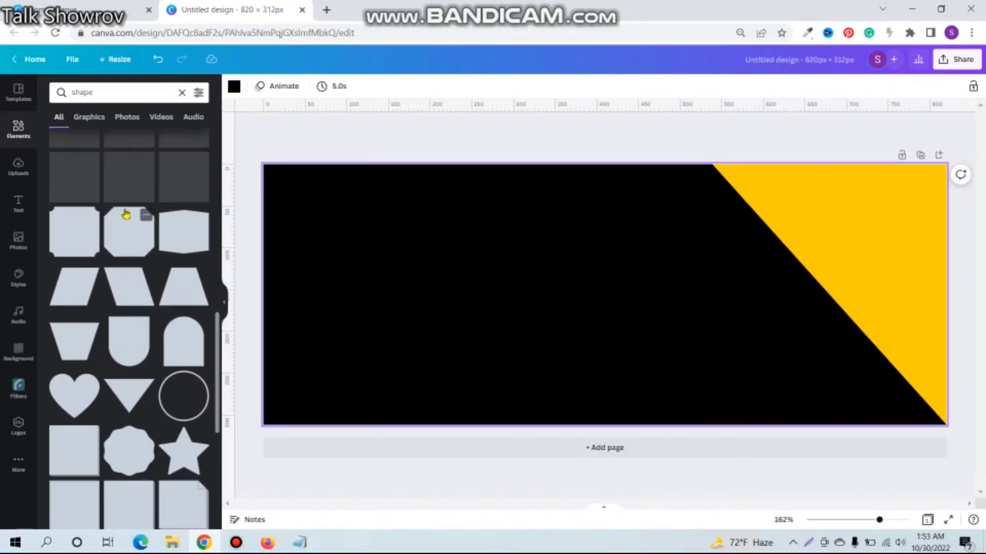
left_click(128, 378)
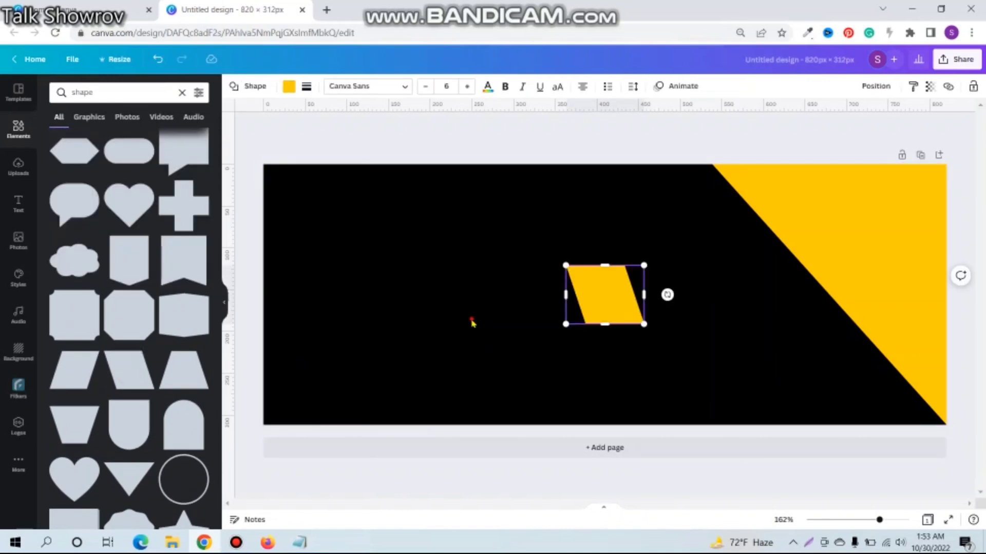
left_click(469, 322)
left_click(615, 307)
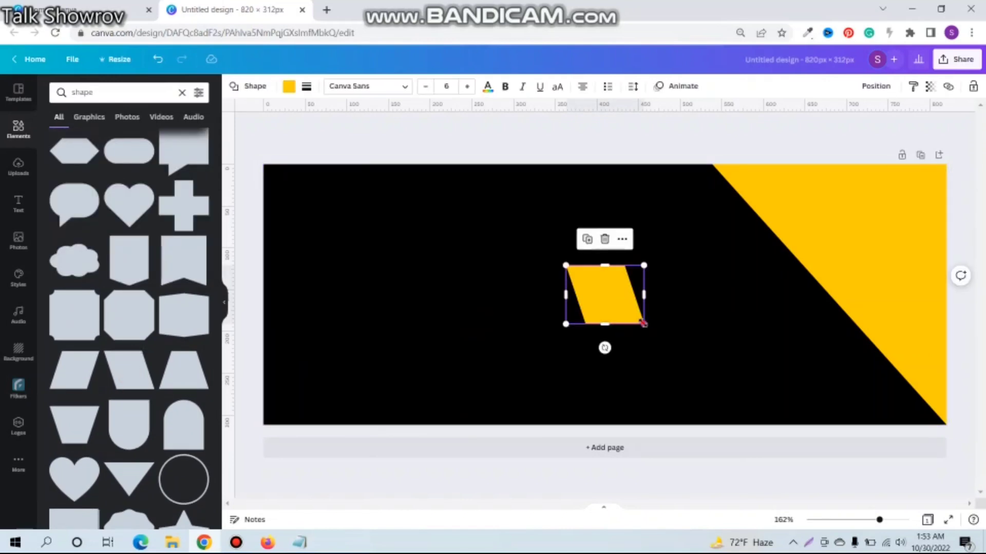
Step: Resize the yellow parallelogram into a slanted band spanning the banner's full height, with its upper side on the top edge
left_click_drag(643, 323, 827, 460)
left_click_drag(694, 393, 603, 250)
left_click_drag(764, 262, 665, 279)
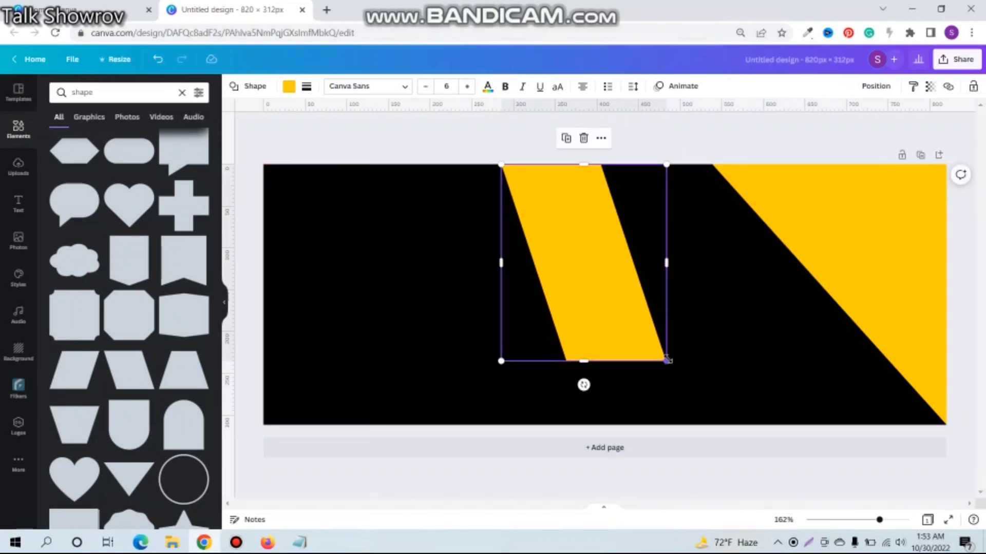
left_click_drag(668, 361, 742, 451)
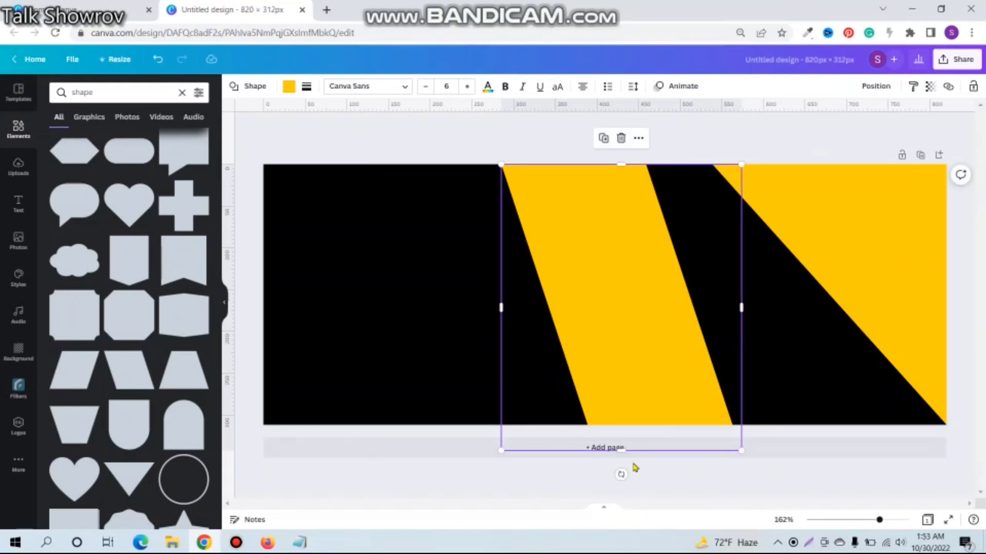
Step: Rotate the parallelogram and move it beside the triangle so its slant roughly follows the triangle's diagonal edge
left_click_drag(623, 474, 663, 471)
left_click_drag(645, 395, 706, 380)
left_click_drag(714, 457, 738, 459)
left_click_drag(568, 346, 633, 322)
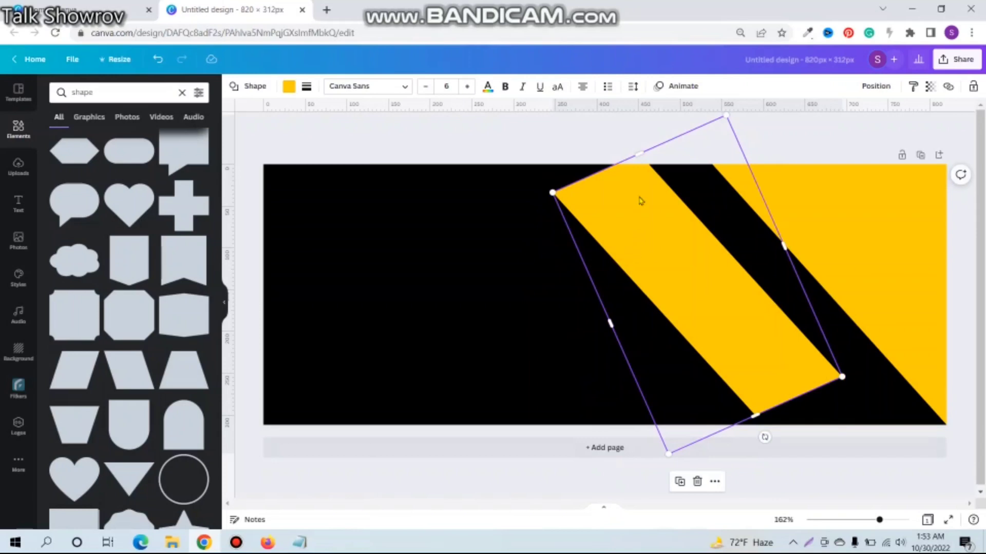
Step: Stretch both ends of the rotated parallelogram beyond the banner's top and bottom edges
left_click_drag(643, 153, 564, 105)
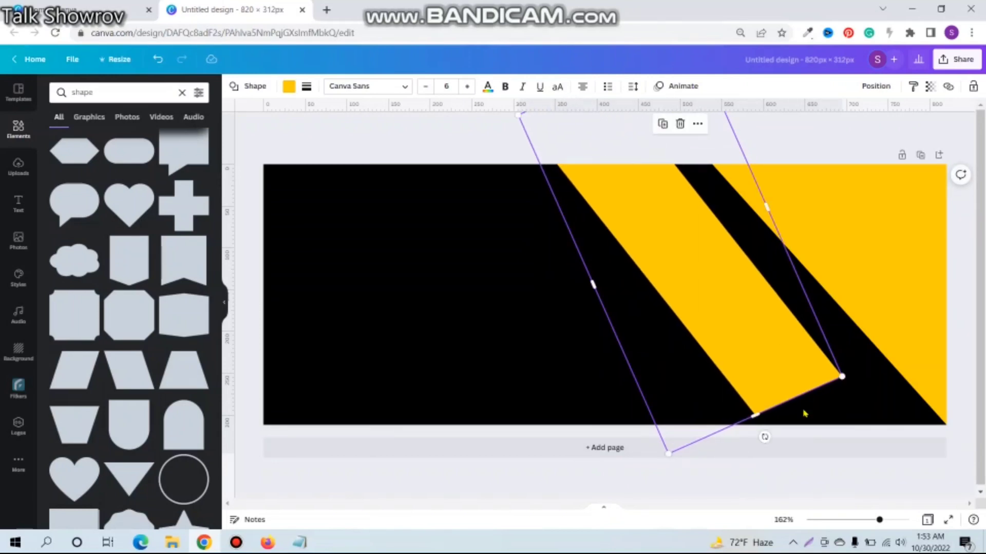
left_click_drag(755, 413, 850, 508)
scroll(823, 154, "down", 1)
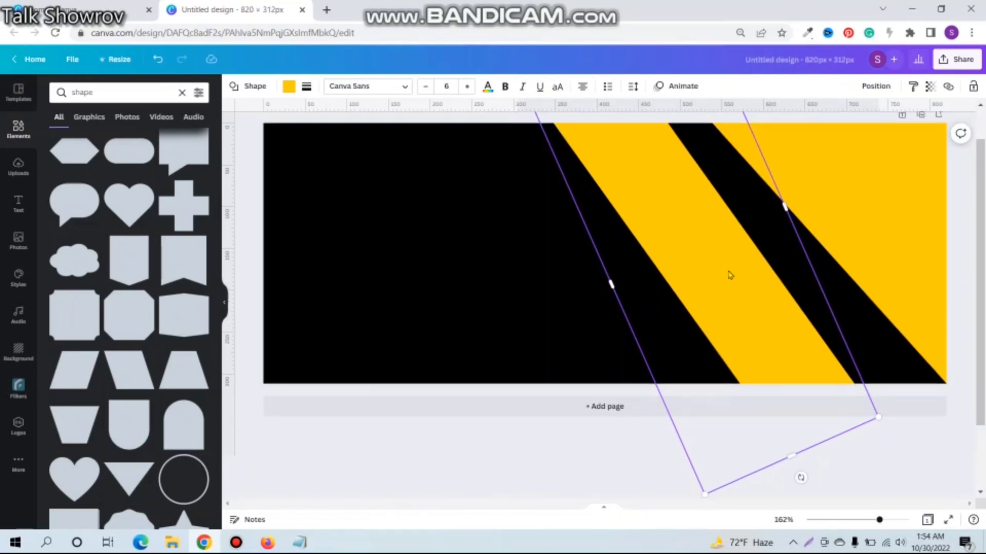
Step: Rotate the yellow parallelogram to -30° so its slant runs parallel to the triangle's diagonal edge
scroll(726, 272, "up", 1)
left_click(499, 326)
left_click(708, 327)
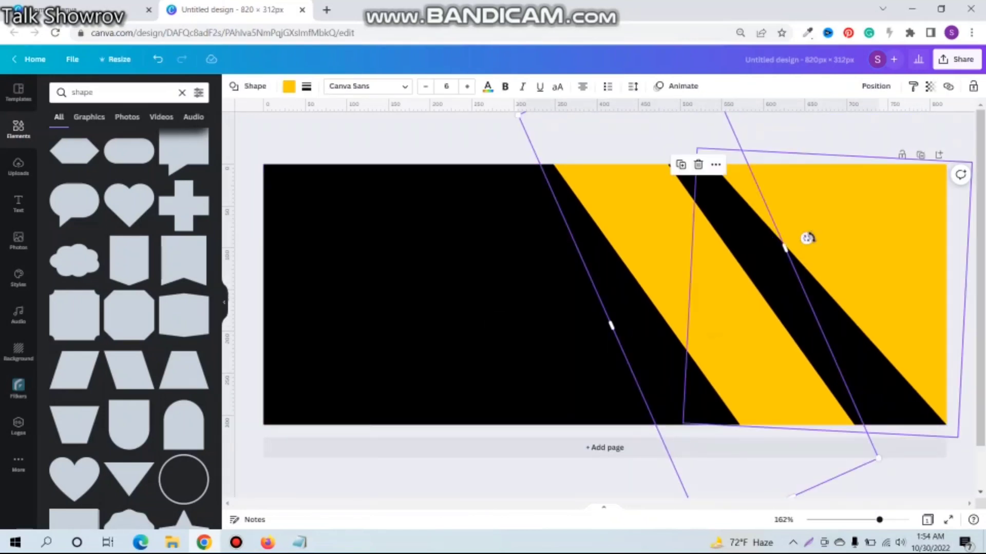
left_click_drag(805, 236, 821, 214)
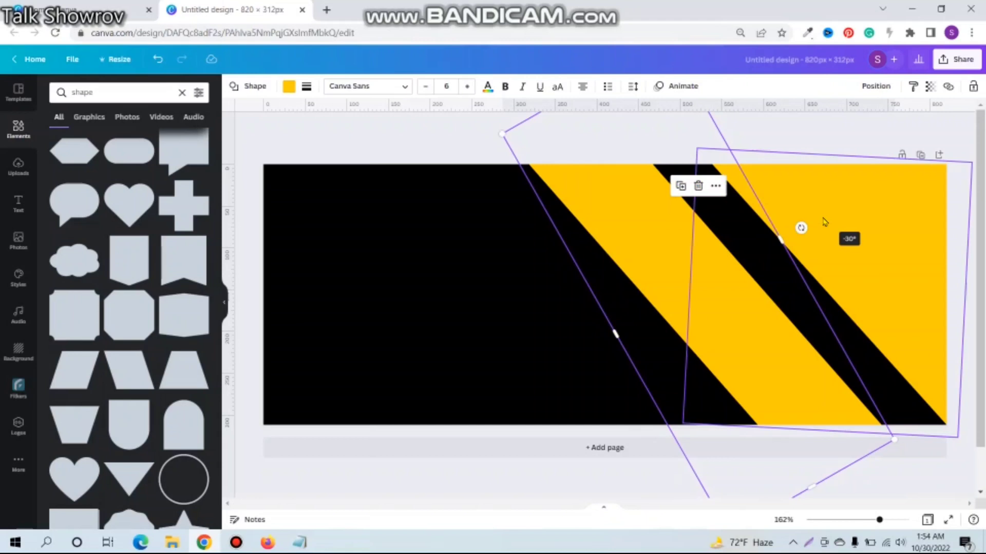
left_click(493, 295)
Step: Nudge the yellow band sideways toward the triangle to narrow the black gap between them
left_click(649, 296)
key("Right")
key("Right")
key("Right")
key("Right")
key("Right")
key("Right")
key("Right")
key("Right")
key("Right")
key("Right")
key("Right")
key("Right")
key("Right")
key("Right")
key("Right")
key("Right")
key("Right")
key("Right")
key("Right")
key("Right")
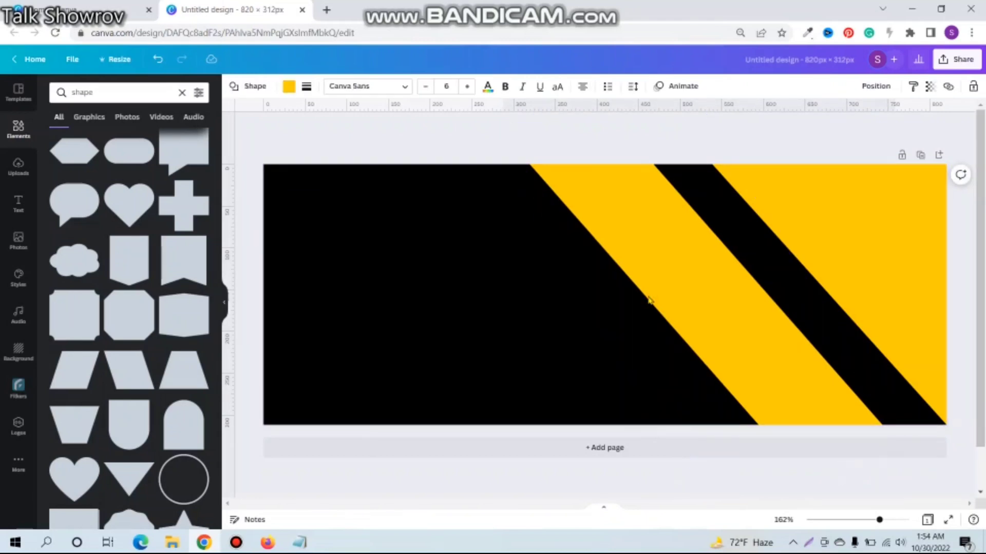
key("Right")
key("Right")
key("Right")
key("Right")
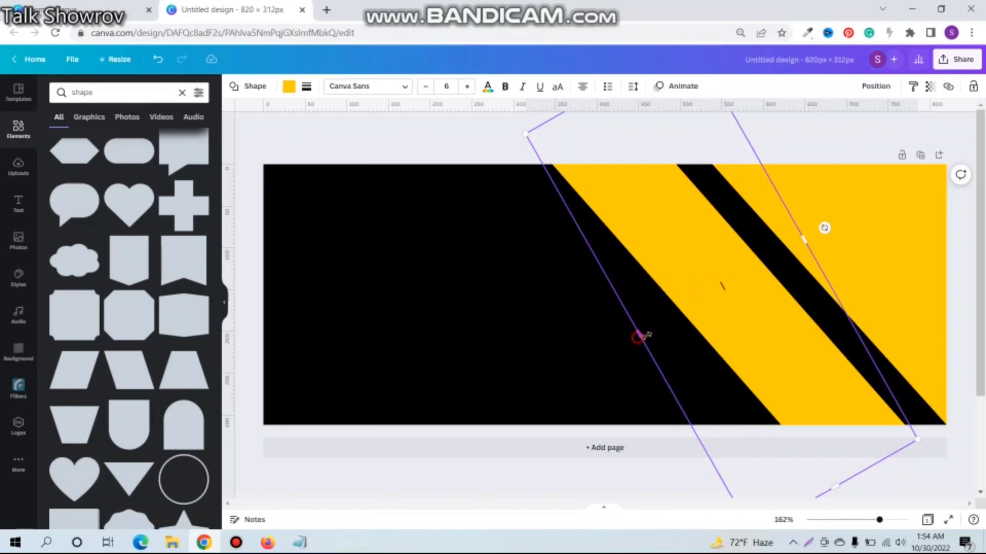
Step: Fine-tune the yellow band's two long sides, bringing its width to about 228 px
mouse_move(661, 331)
left_mouse_down()
mouse_move(690, 316)
mouse_move(672, 328)
left_mouse_up()
left_click(577, 339)
left_click(705, 292)
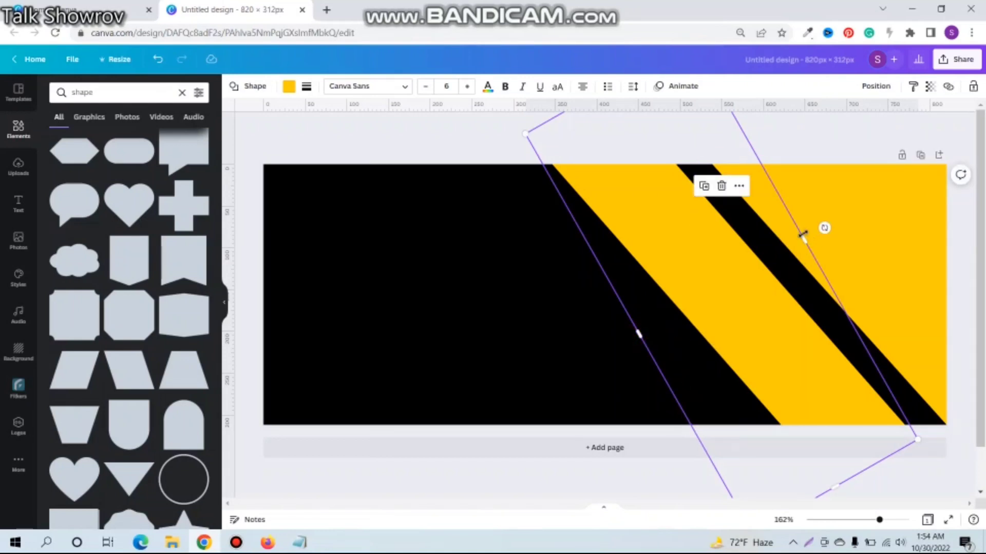
left_click_drag(804, 241, 807, 238)
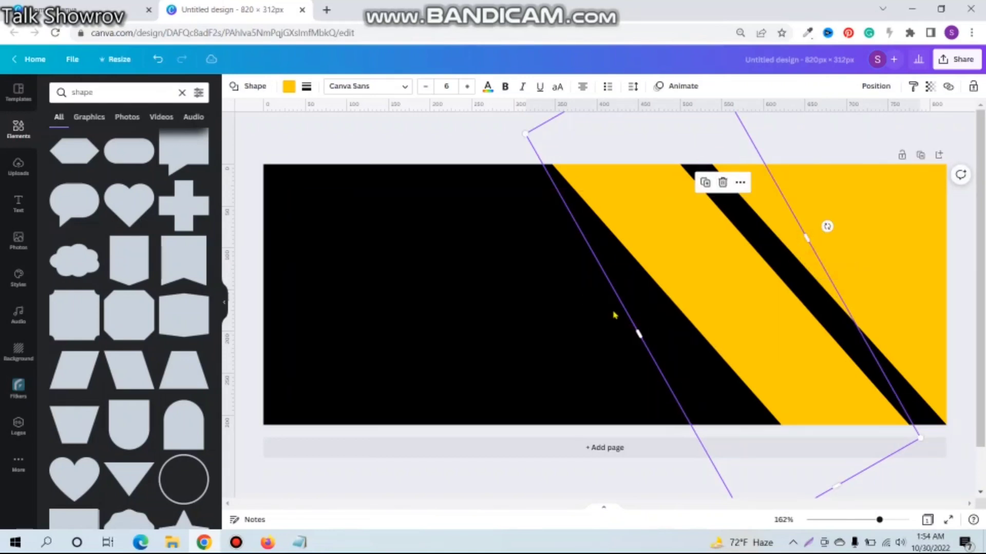
left_click_drag(637, 335, 676, 319)
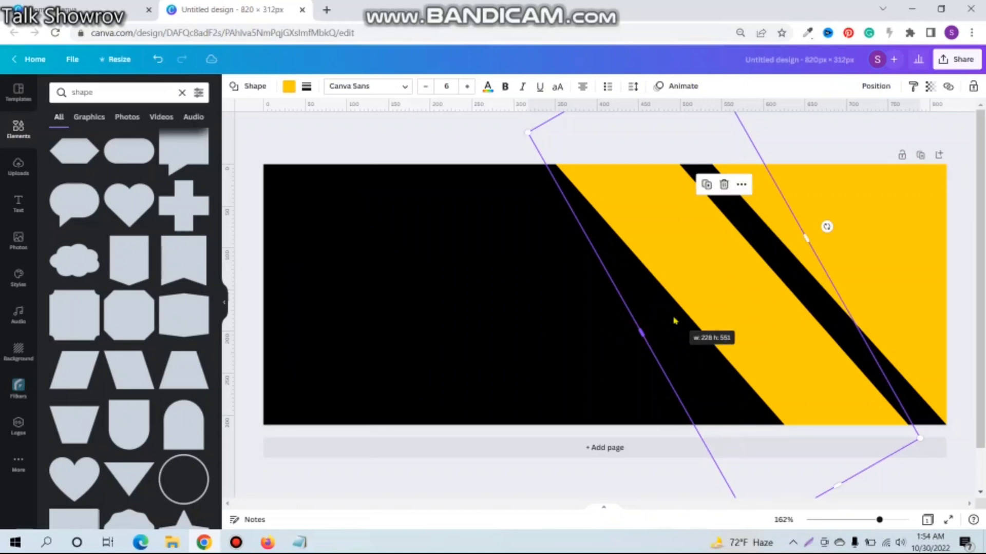
left_click(520, 342)
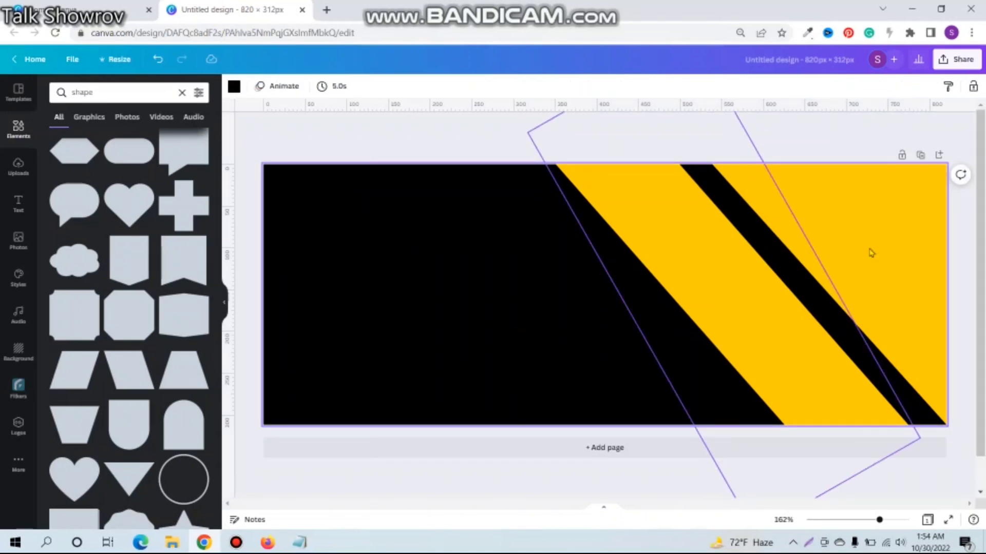
left_click(769, 303)
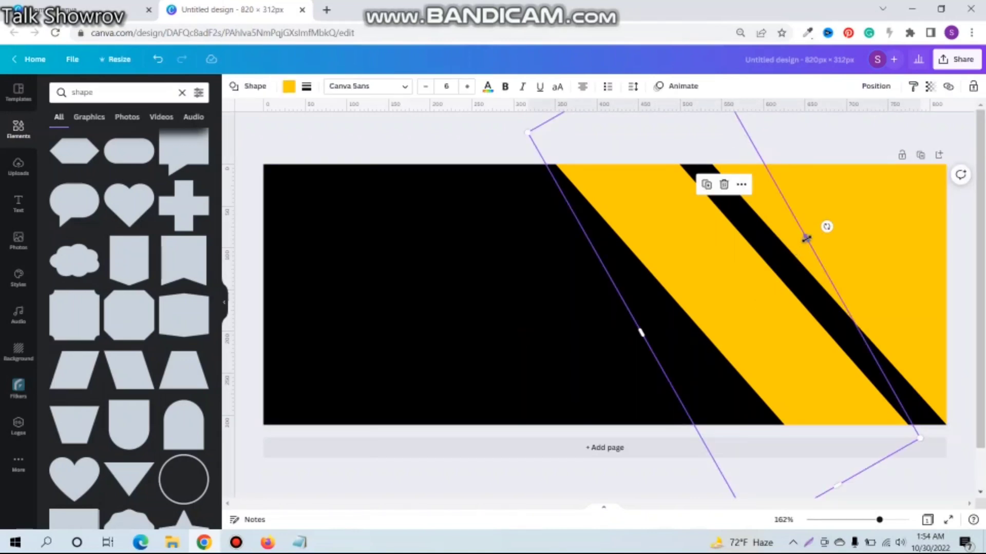
left_click(543, 328)
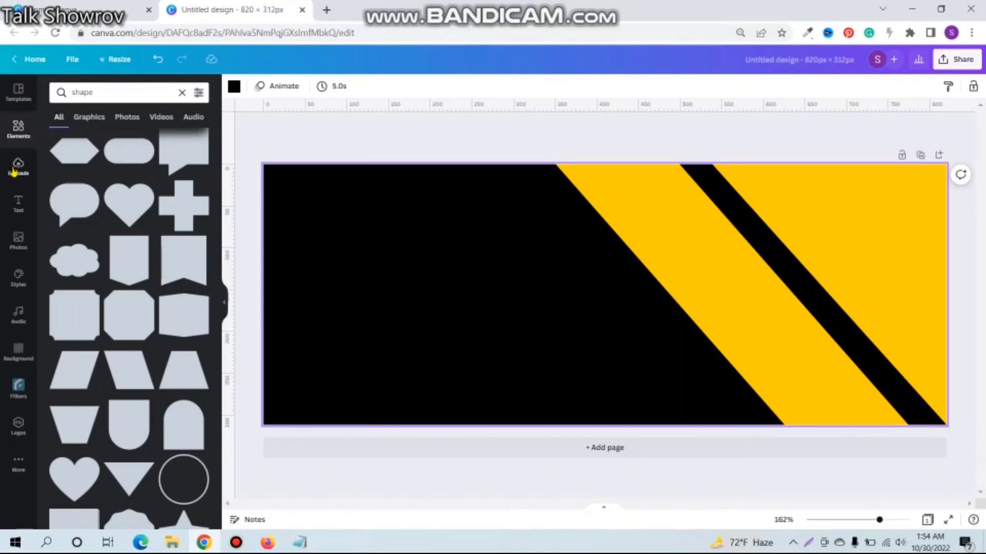
Step: Search the elements library for "shadow"
left_click(23, 205)
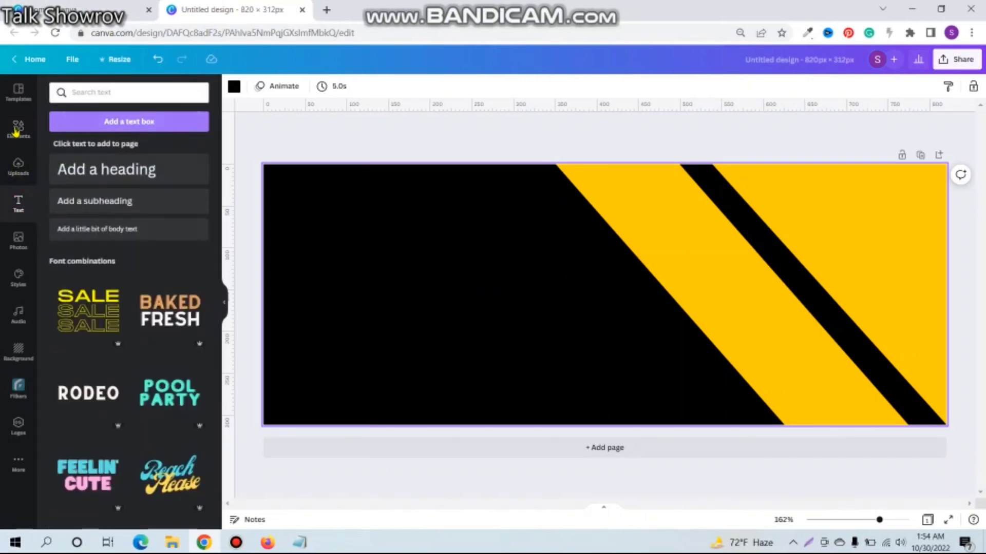
left_click(18, 128)
left_click(182, 92)
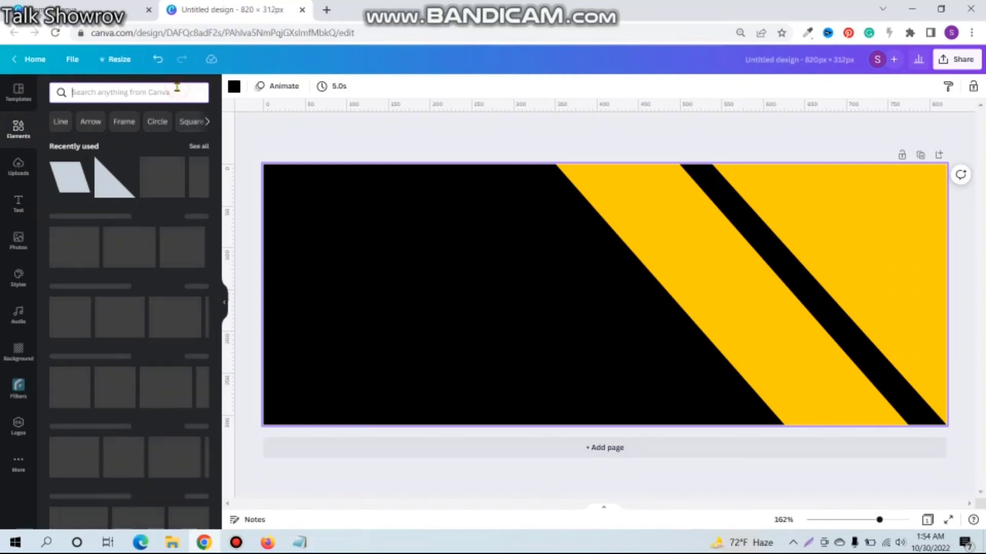
left_click(177, 89)
type("shadow")
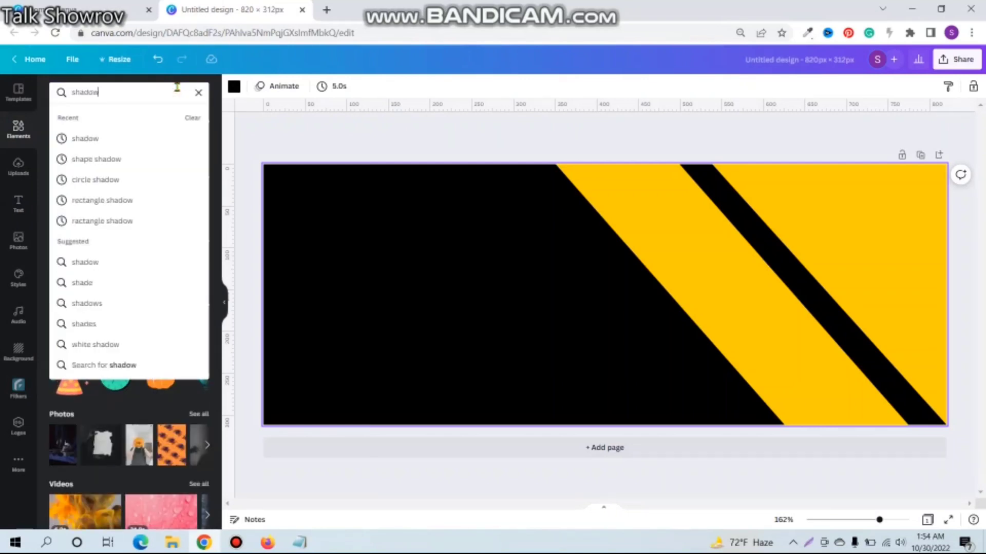
key("Return")
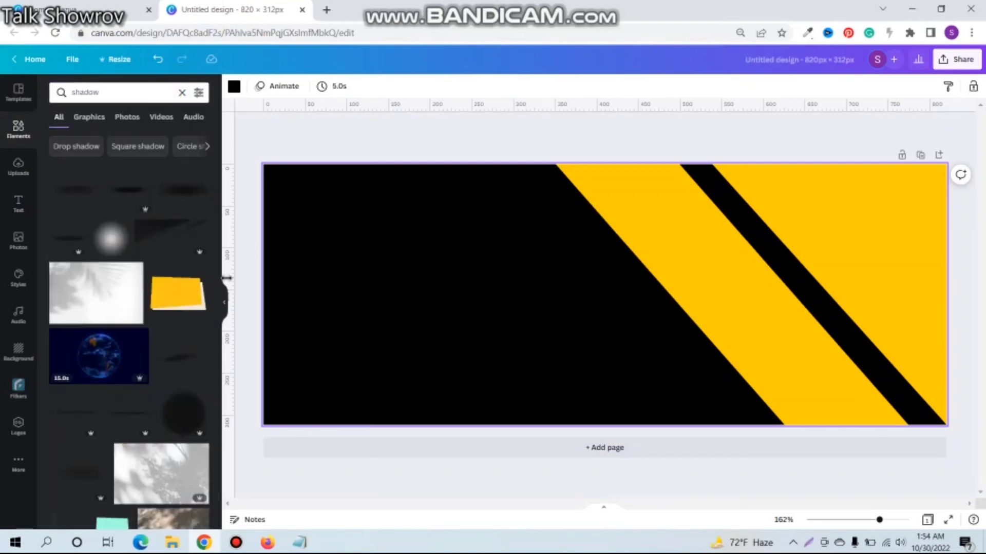
Step: Add the ring-shaped shadow graphic from the results and move it over the black gap beside the triangle
scroll(171, 395, "down", 5)
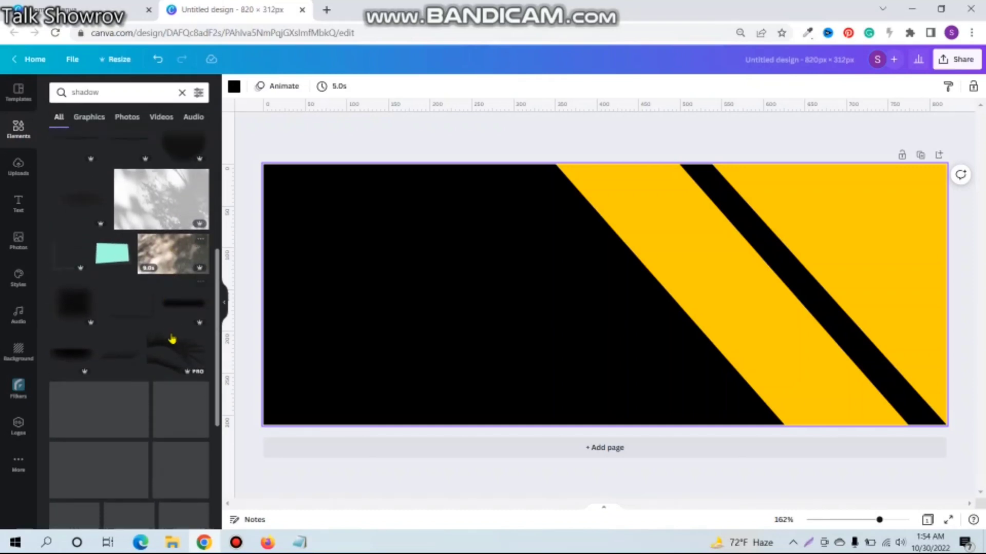
scroll(172, 339, "down", 4)
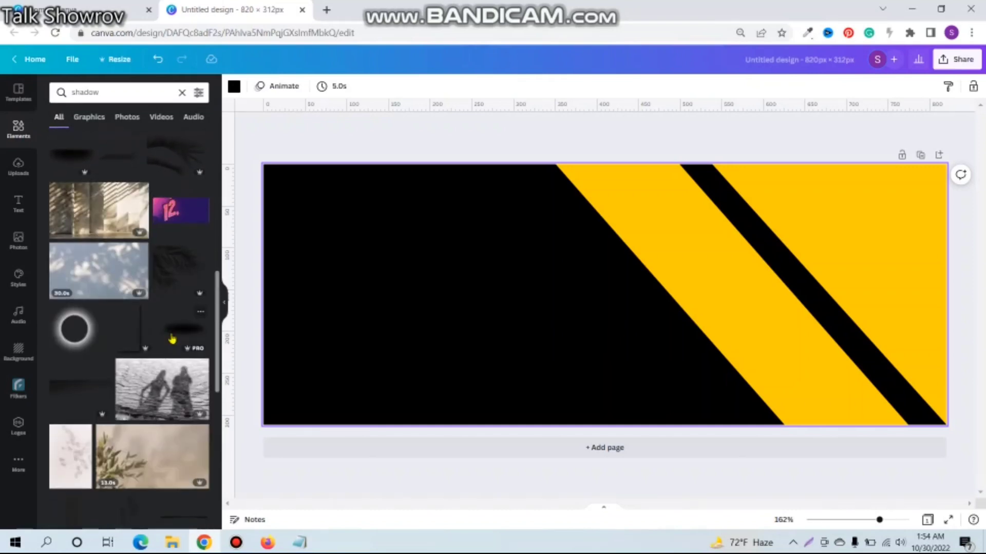
scroll(172, 338, "down", 2)
left_click(74, 224)
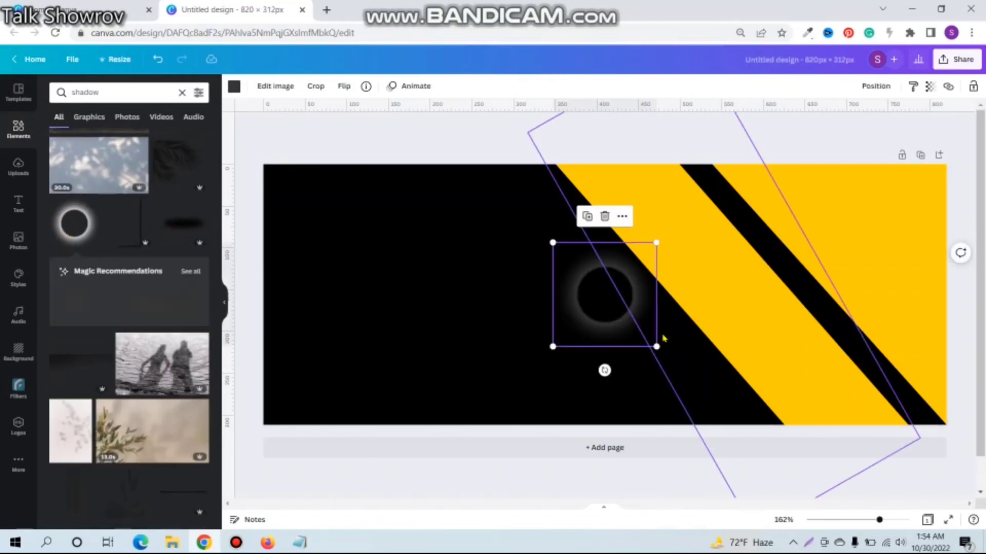
left_click_drag(612, 310, 828, 290)
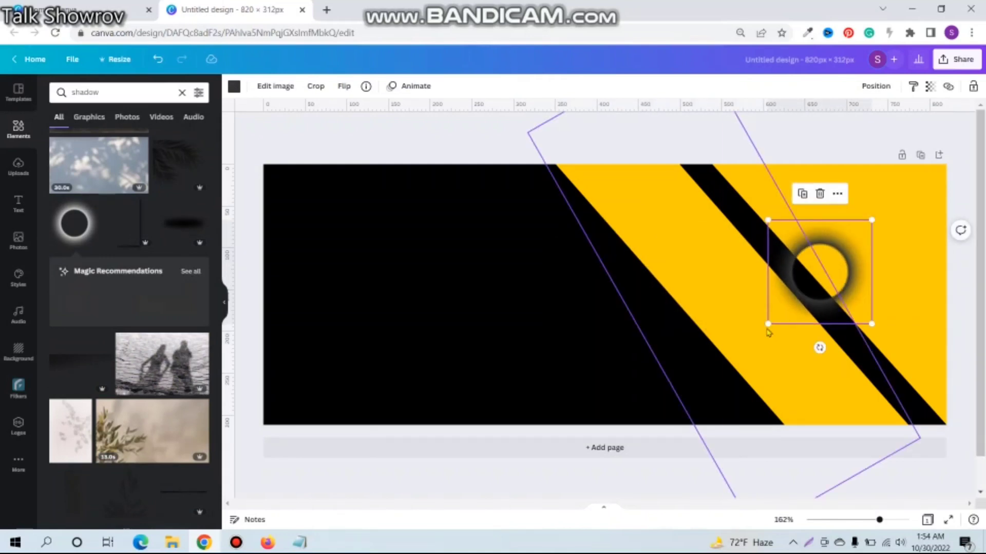
Step: Enlarge the ring shadow to most of the banner's height and centre it vertically across the diagonal gap
left_click_drag(767, 324, 662, 434)
left_click_drag(750, 347, 799, 315)
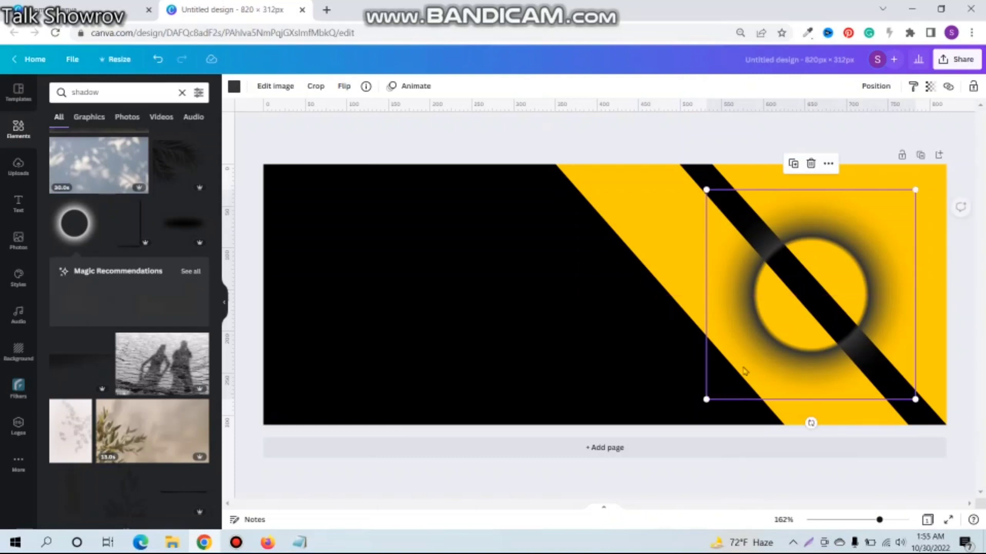
left_click_drag(707, 399, 696, 412)
left_click_drag(796, 326, 824, 289)
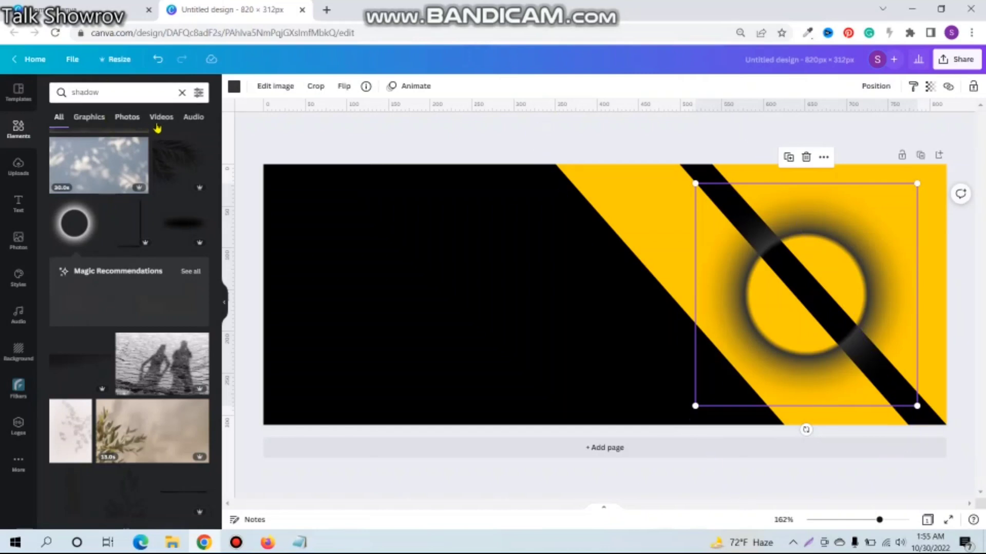
Step: Add a yellow circle shape and size it to fill the inside of the ring shadow
left_click(182, 92)
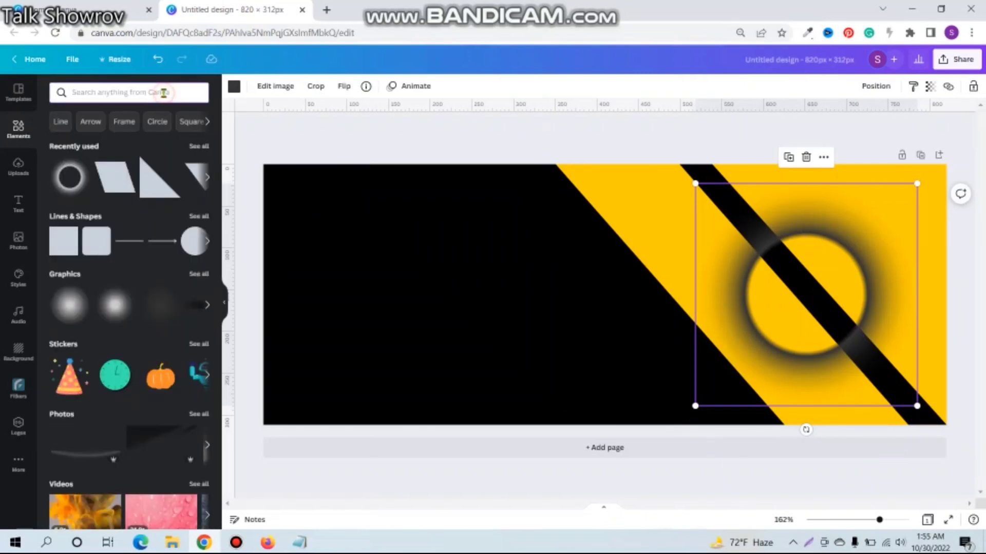
left_click(190, 243)
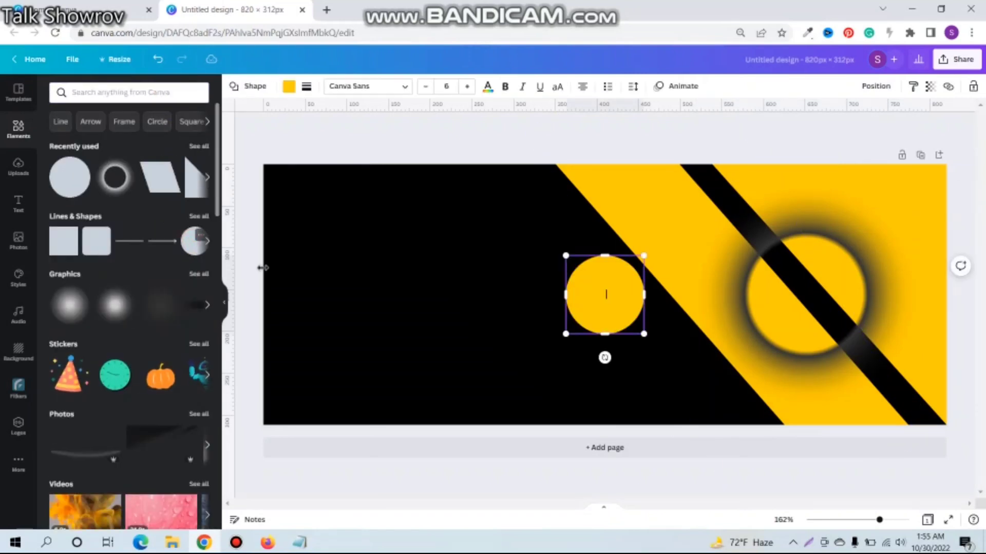
left_click_drag(588, 293, 799, 284)
mouse_move(775, 321)
left_mouse_down()
mouse_move(733, 367)
mouse_move(781, 337)
left_mouse_up()
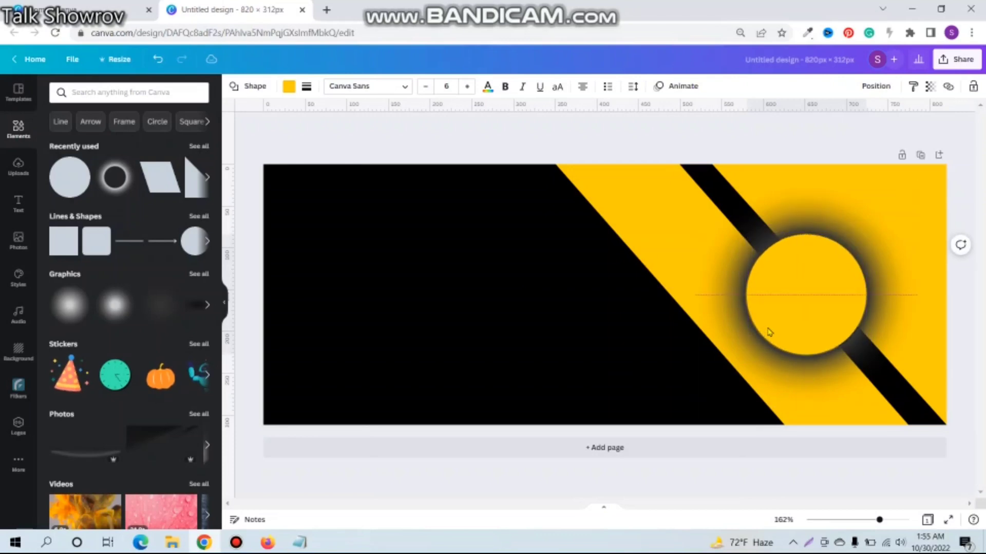
left_click(503, 296)
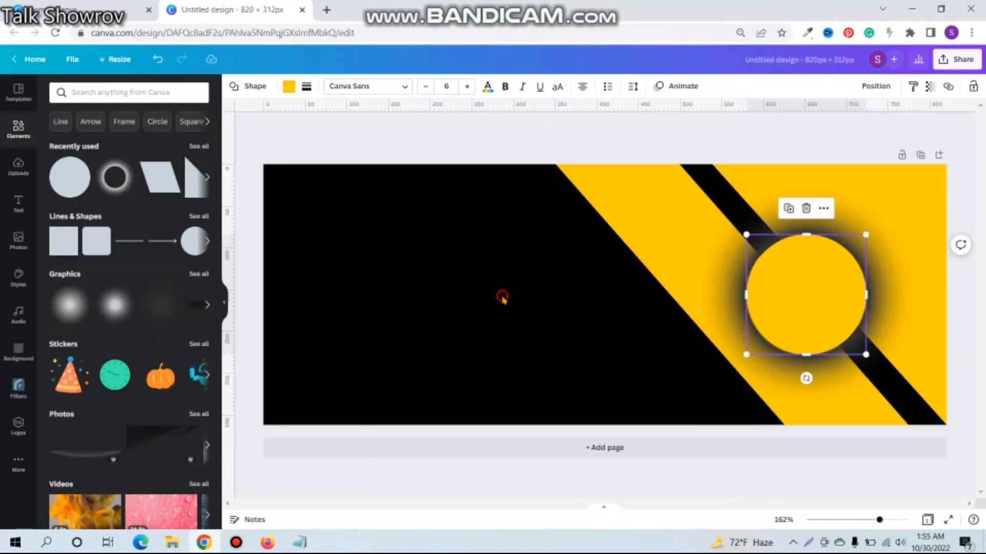
Step: Insert the uploaded portrait of the man in sunglasses and black sweater, and place it beside the yellow circle
left_click(18, 167)
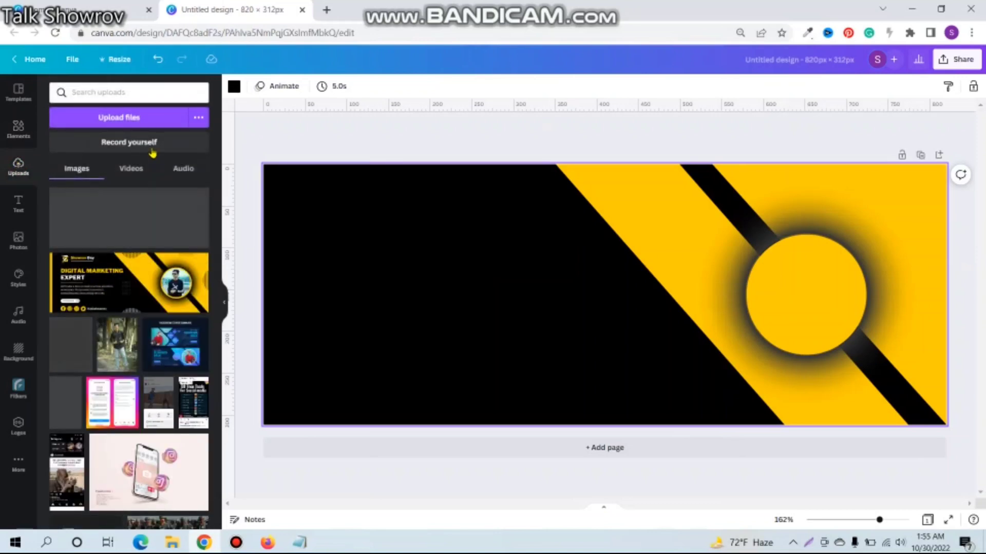
scroll(97, 284, "down", 1)
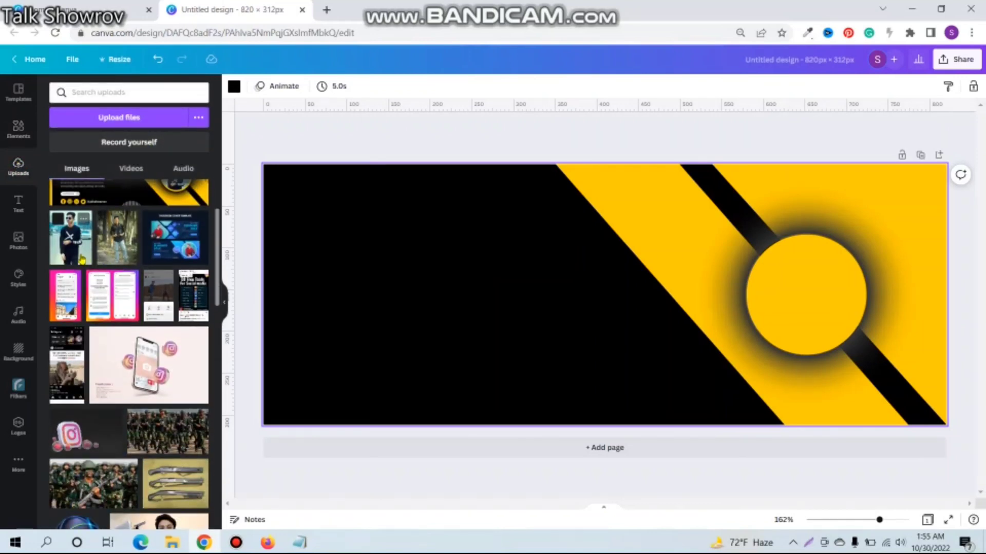
left_click(72, 239)
left_click_drag(611, 293, 576, 293)
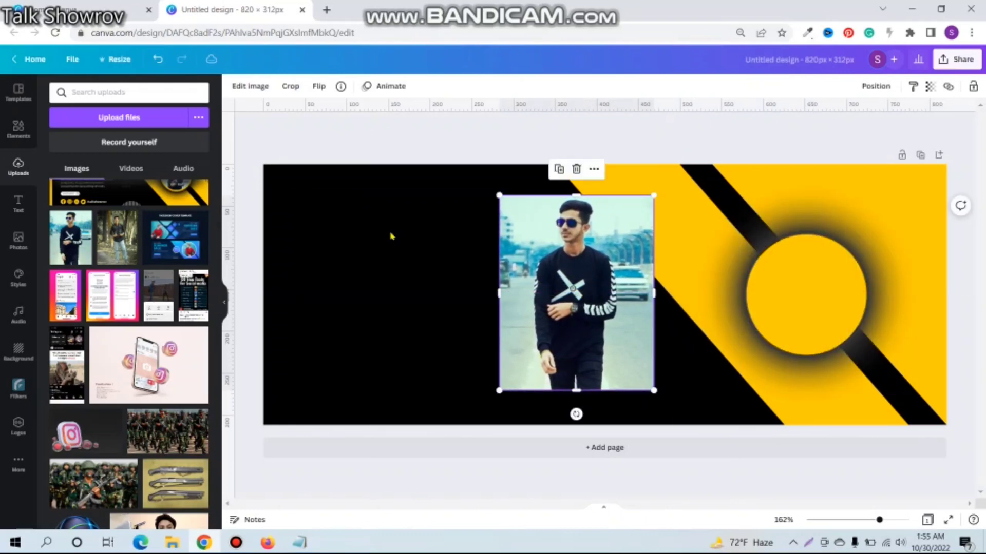
Step: Search the elements library for "frame"
left_click(18, 127)
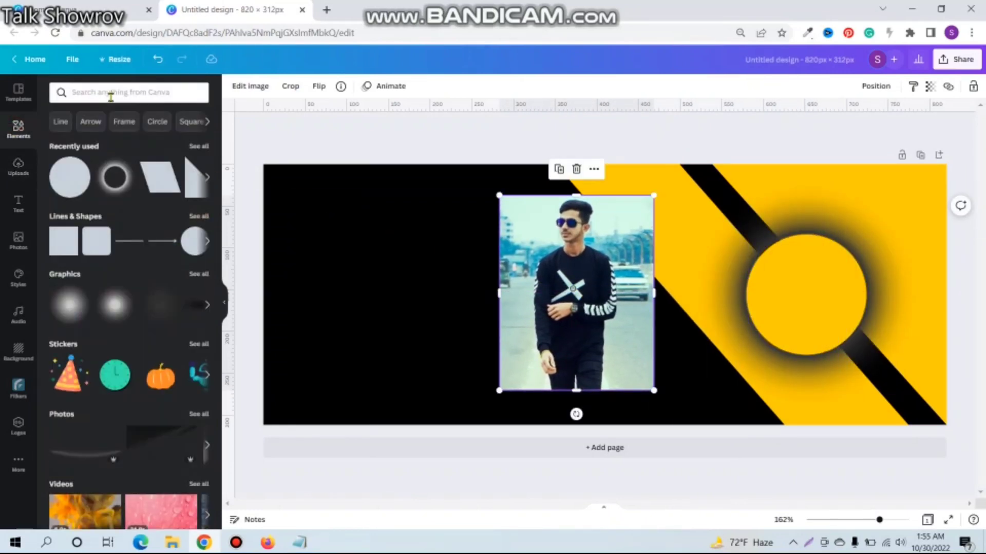
left_click(111, 97)
type("frame")
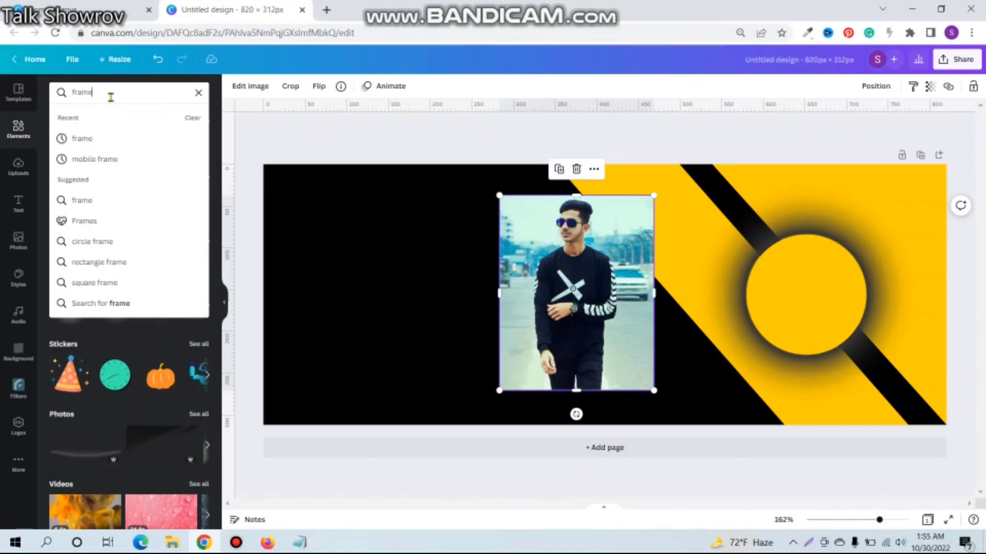
key("Return")
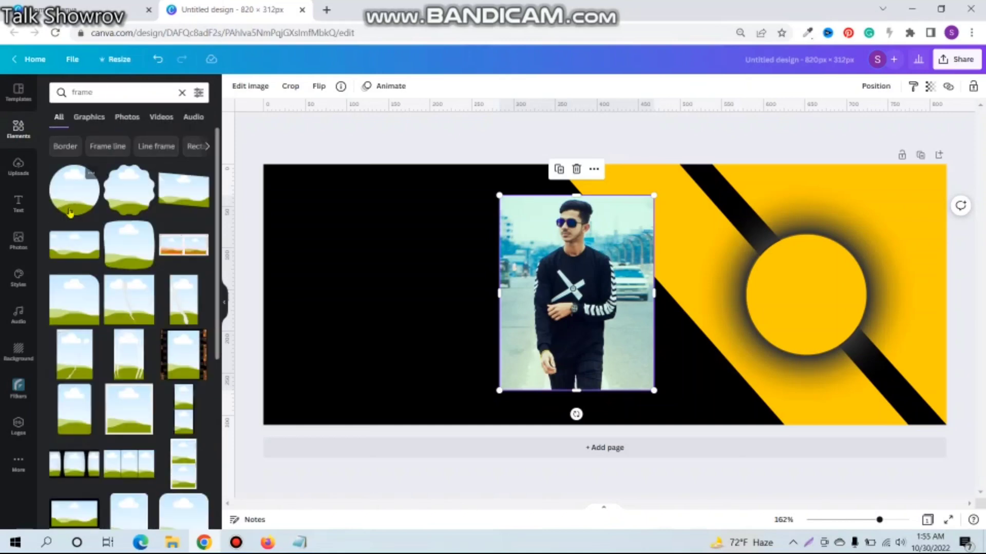
Step: Add the circular frame and fit it centred on the yellow circle, leaving a thin yellow border around it
left_click_drag(72, 207, 814, 302)
left_click_drag(873, 227, 853, 248)
left_click_drag(803, 306, 816, 302)
left_click(739, 297)
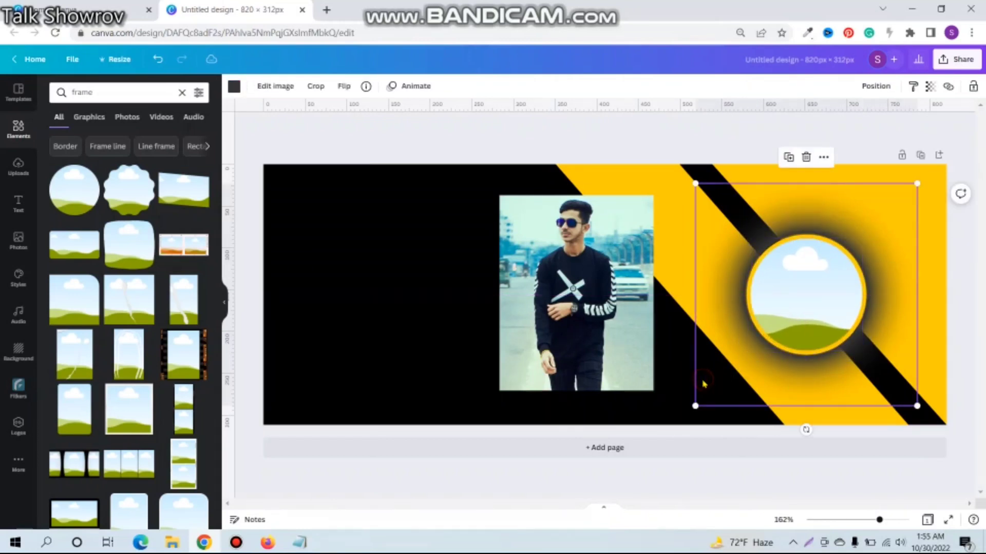
Step: Put the portrait into the circular frame, enlarging and shifting it so the head and upper body fill the circle
left_click(578, 293)
left_click_drag(577, 292, 802, 293)
double_click(802, 293)
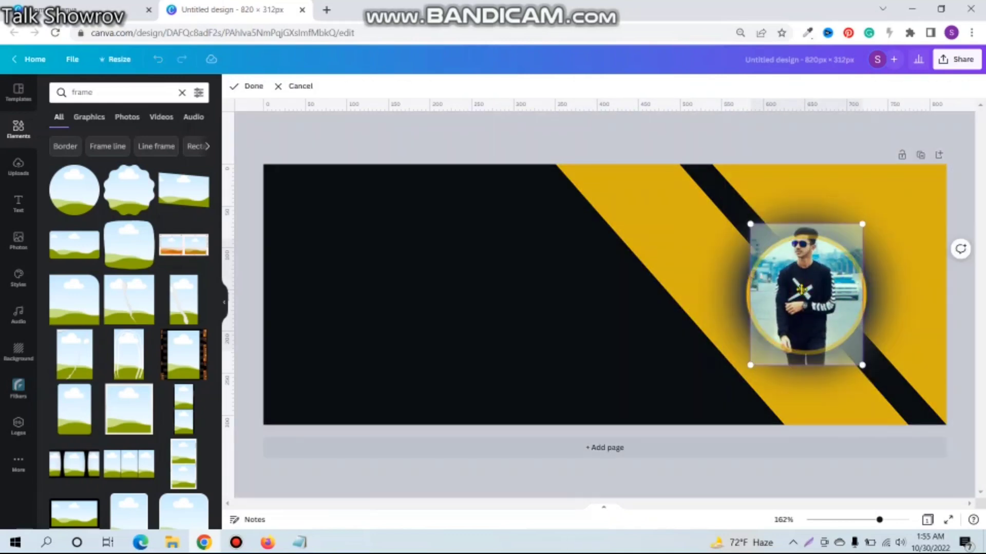
left_click_drag(751, 367, 735, 388)
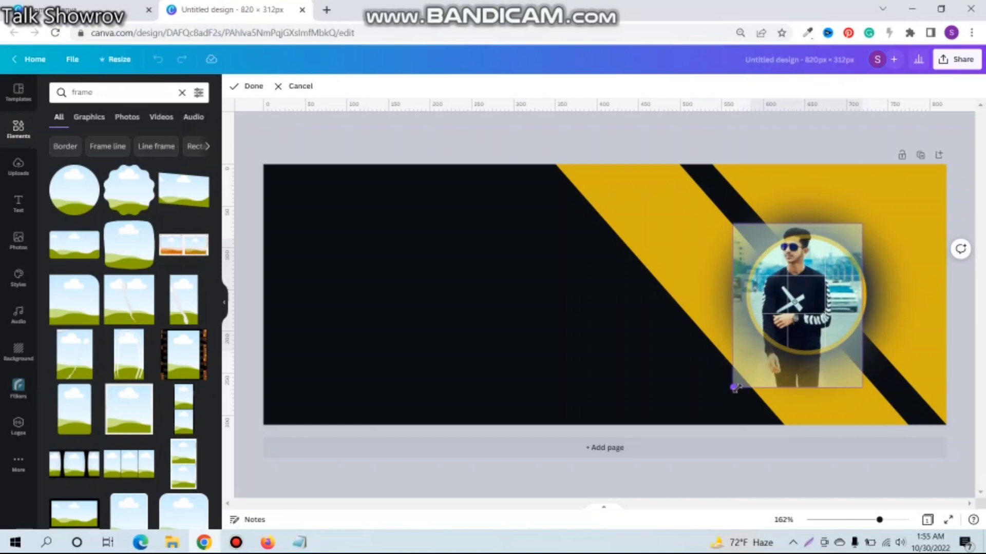
left_click_drag(790, 311, 801, 327)
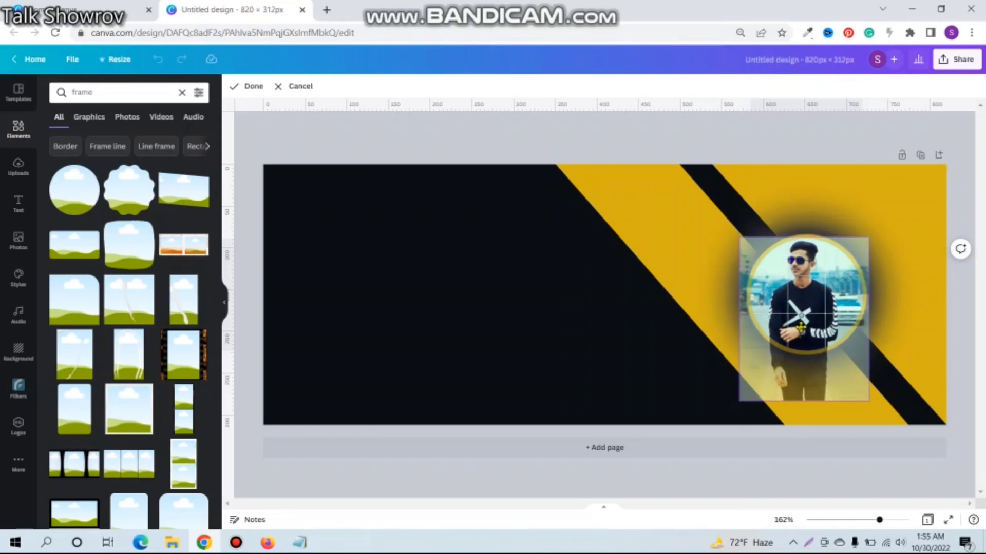
left_click(615, 320)
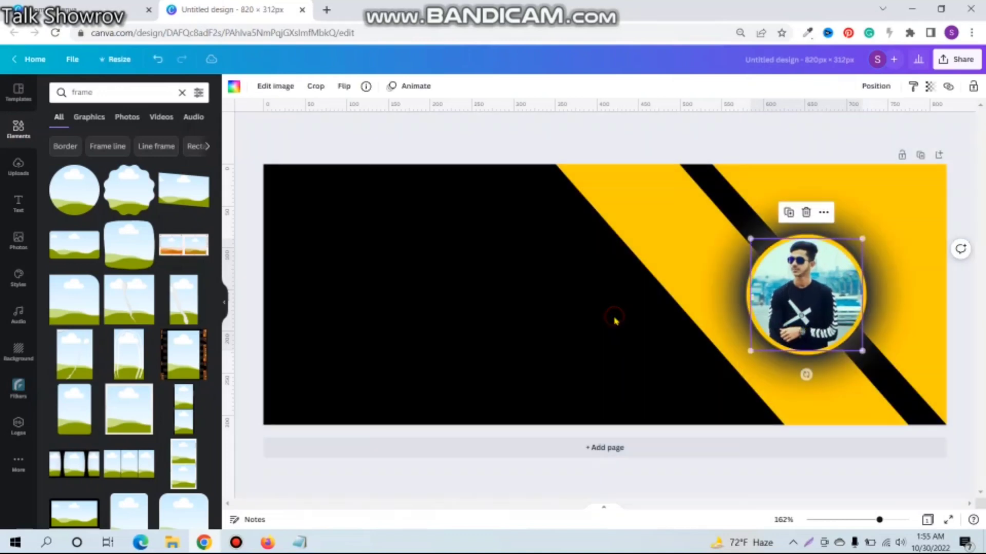
Step: Add the "HUGE SALE" font combination over the black area and delete its outlined "SALE" line
left_click(615, 320)
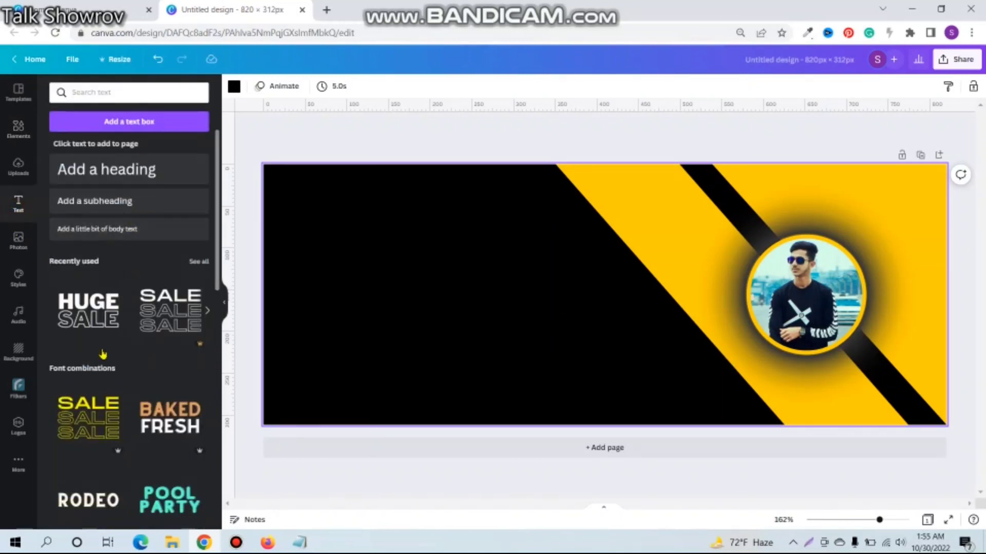
left_click(101, 307)
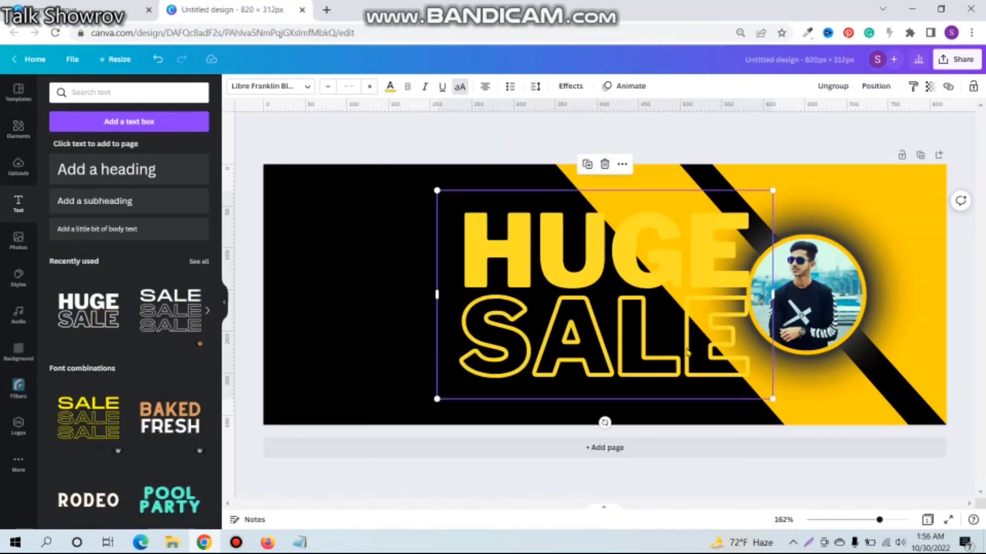
left_click_drag(687, 350, 551, 349)
left_click(514, 350)
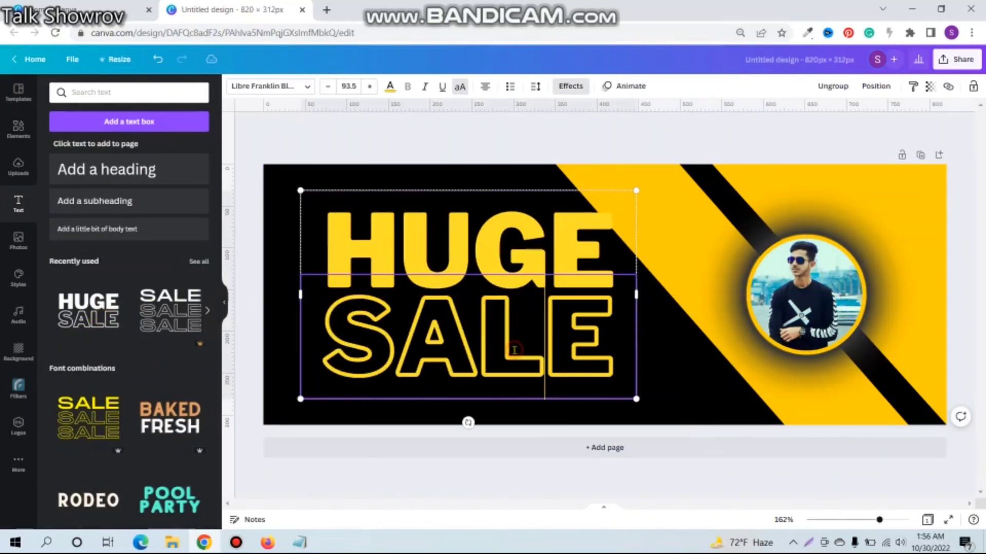
left_click(698, 377)
left_click(504, 328)
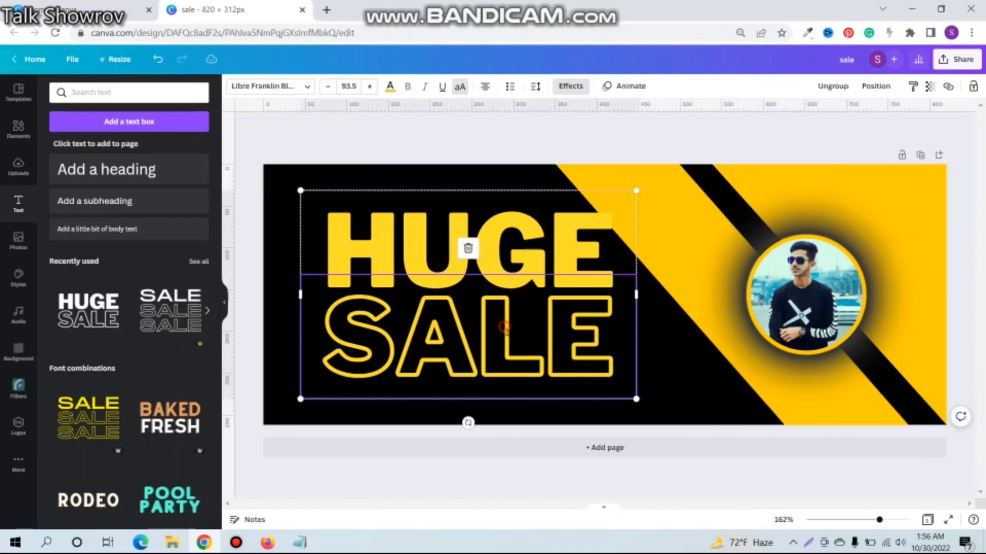
left_click(464, 252)
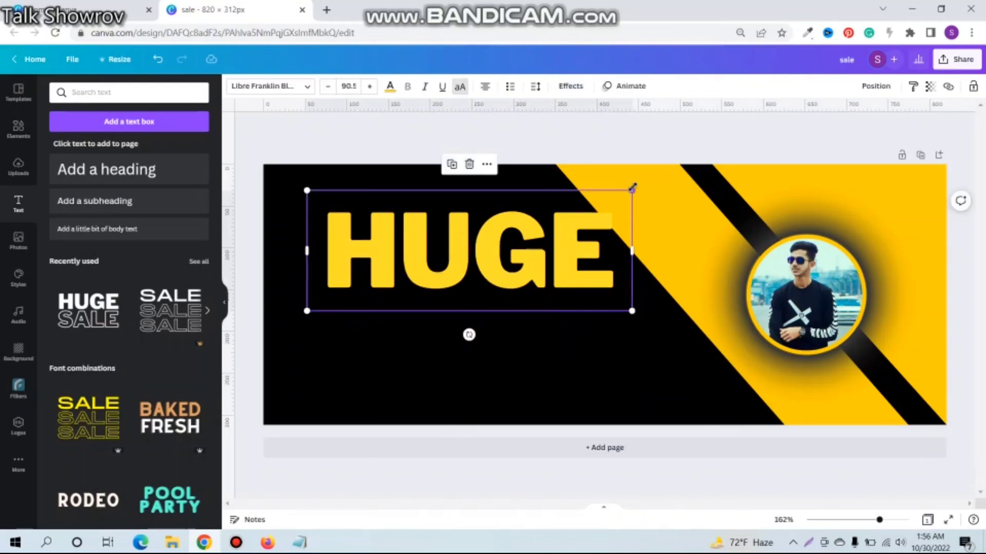
Step: Shrink the "HUGE" text to about size 22, replace it with "DIGITAL MARKETING" and widen its box to fit one line
left_click_drag(632, 188, 410, 333)
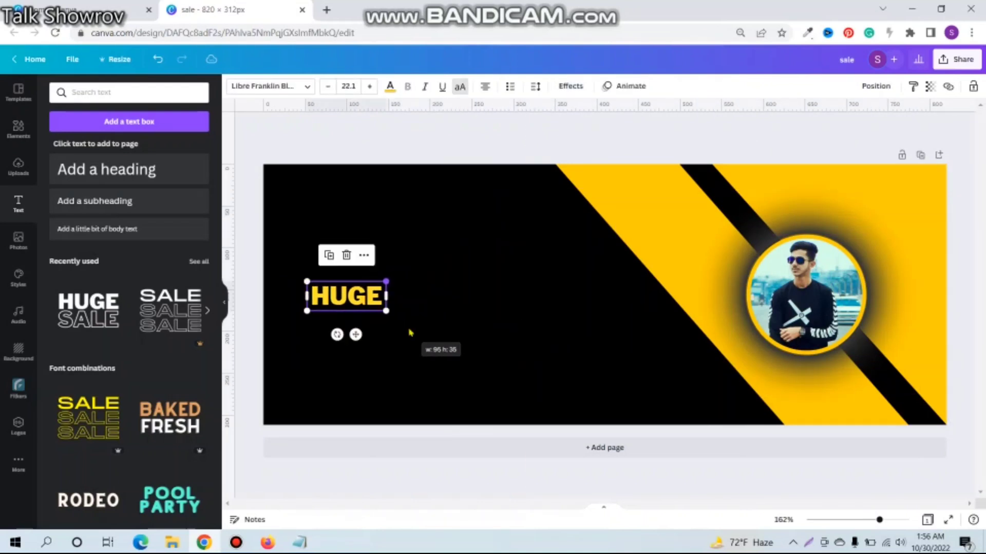
left_click_drag(349, 296, 400, 271)
double_click(402, 270)
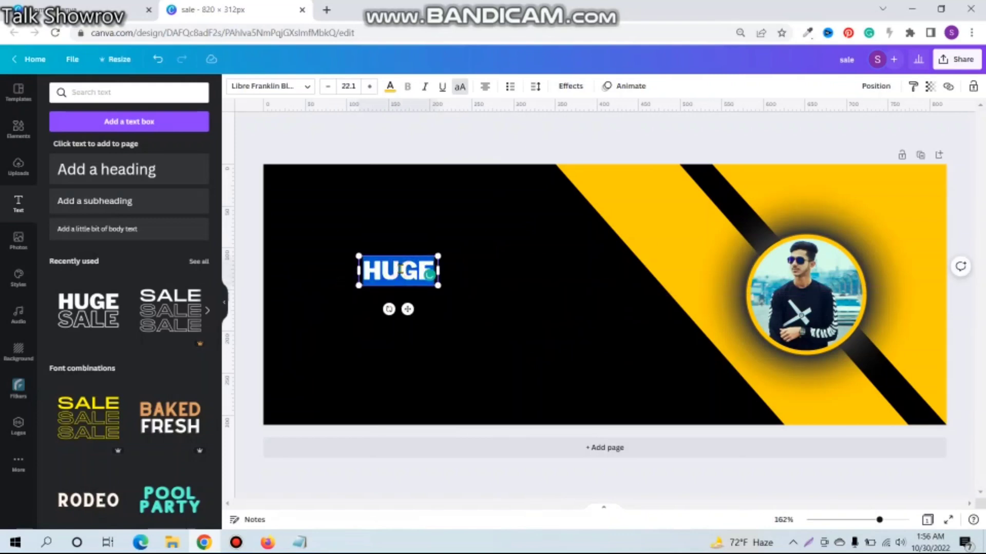
type("DIGIT")
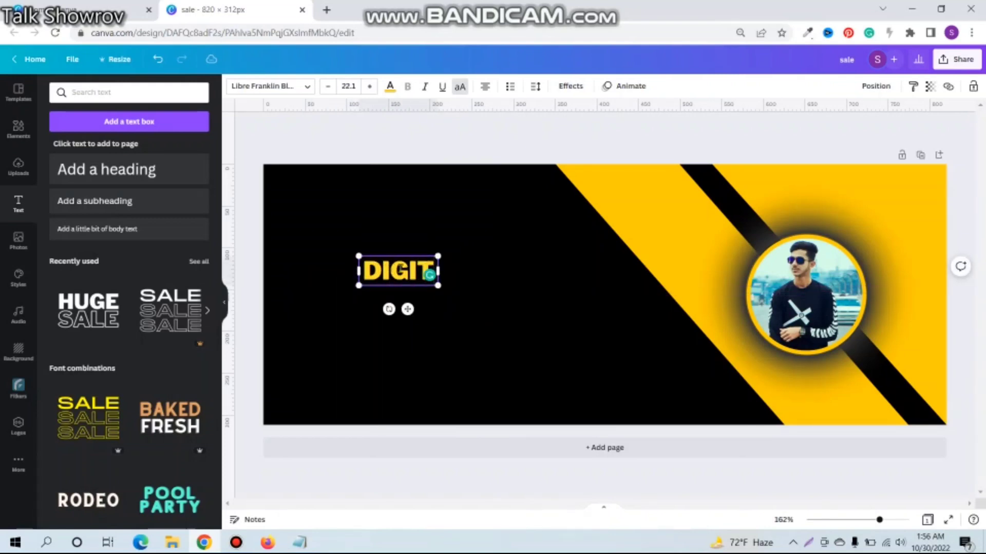
type("AL MAR")
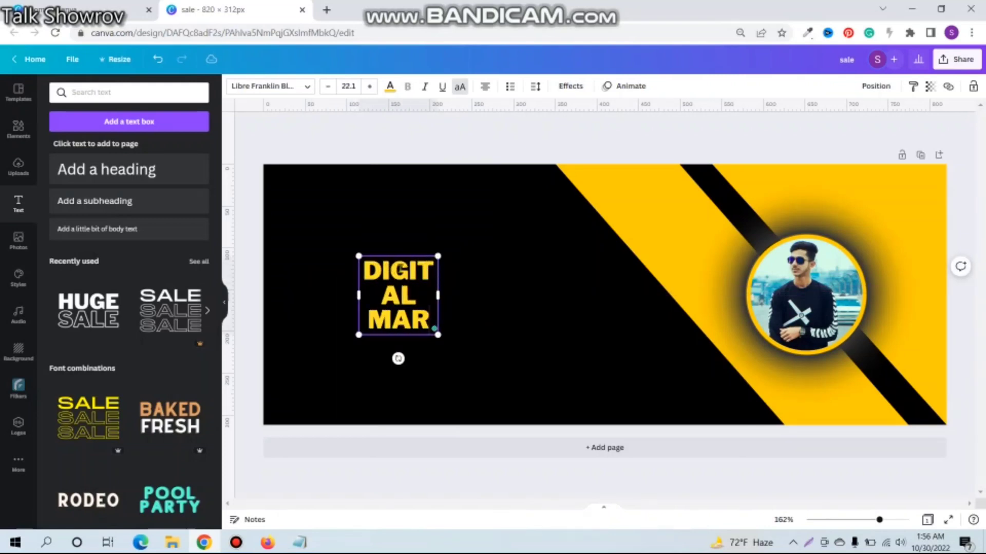
type("KETING")
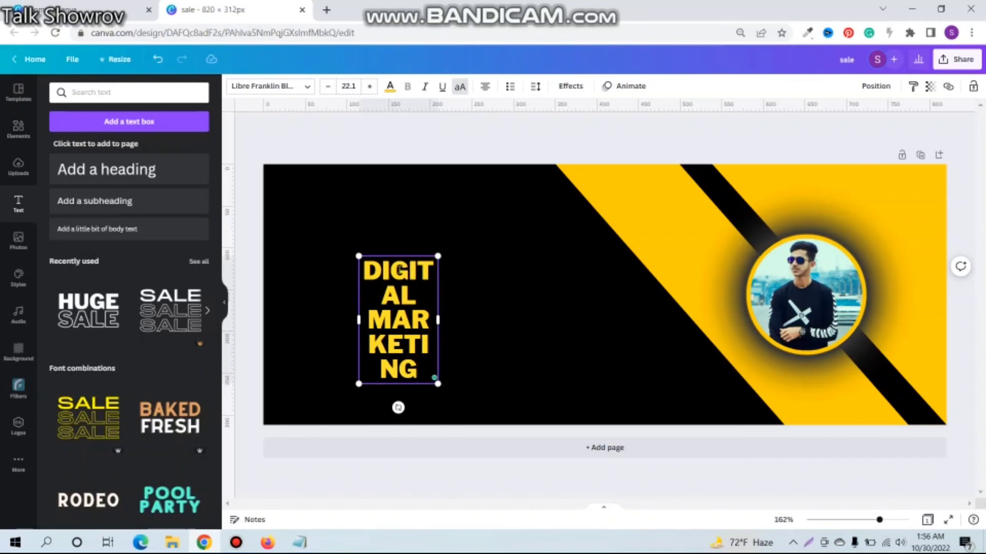
left_click_drag(440, 320, 634, 288)
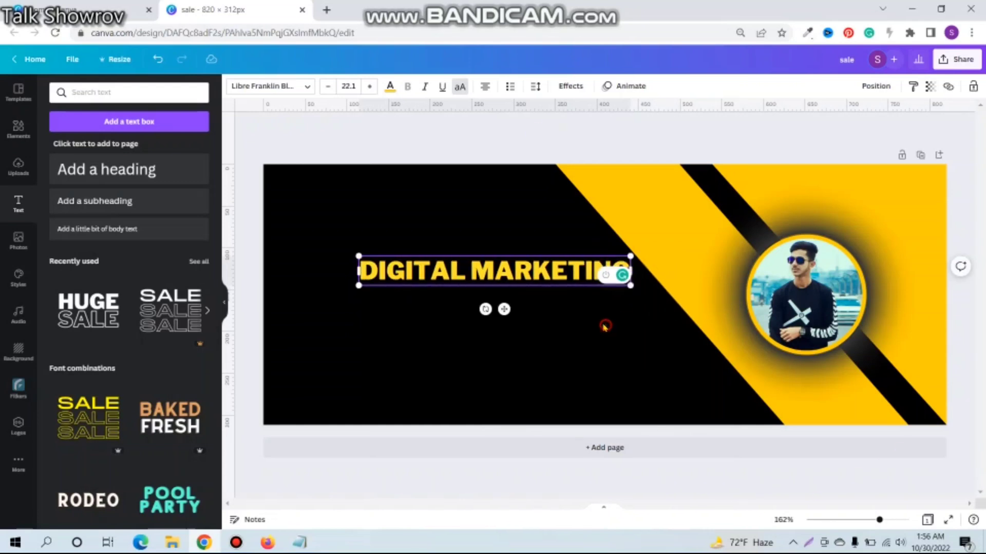
left_click(605, 325)
Step: Move the "DIGITAL MARKETING" heading to the upper part of the black area and scale it down to about size 20.8
left_click_drag(548, 283, 505, 236)
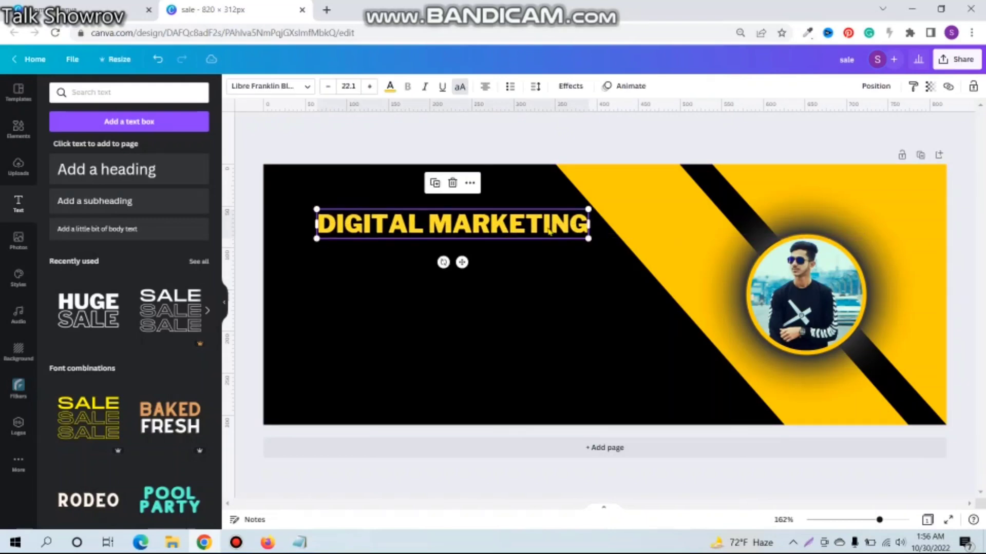
left_click_drag(588, 210, 574, 212)
left_click(469, 246)
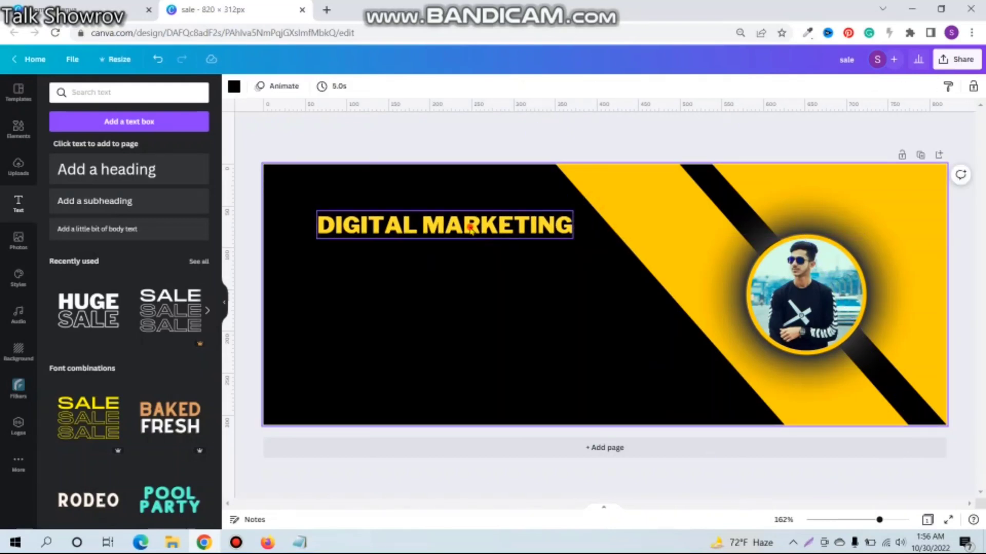
left_click_drag(470, 226, 463, 251)
left_click(469, 266)
left_click(477, 233)
Step: Duplicate the heading directly beneath the original and change the copy's text to "EXPERTS"
key("ctrl+d")
double_click(475, 252)
triple_click(475, 251)
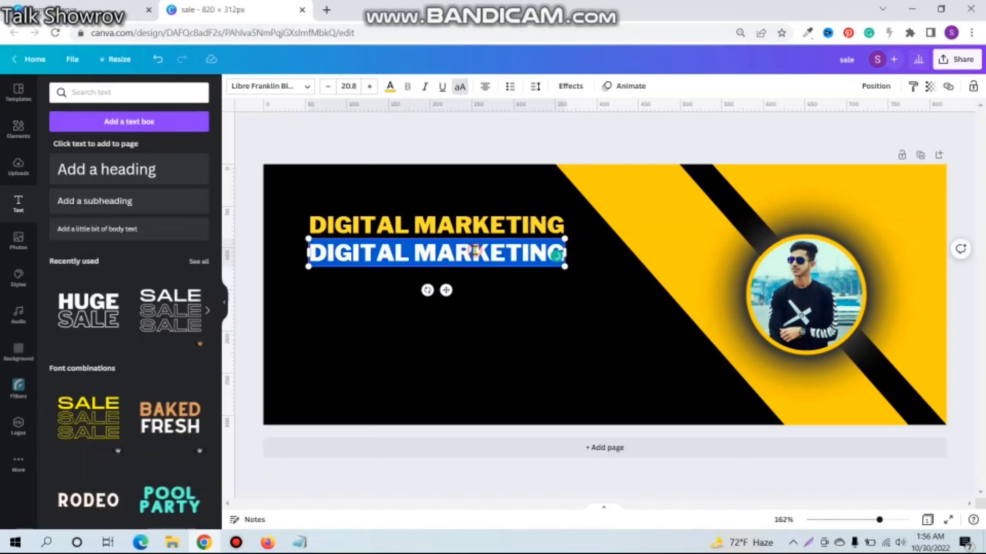
type("EX")
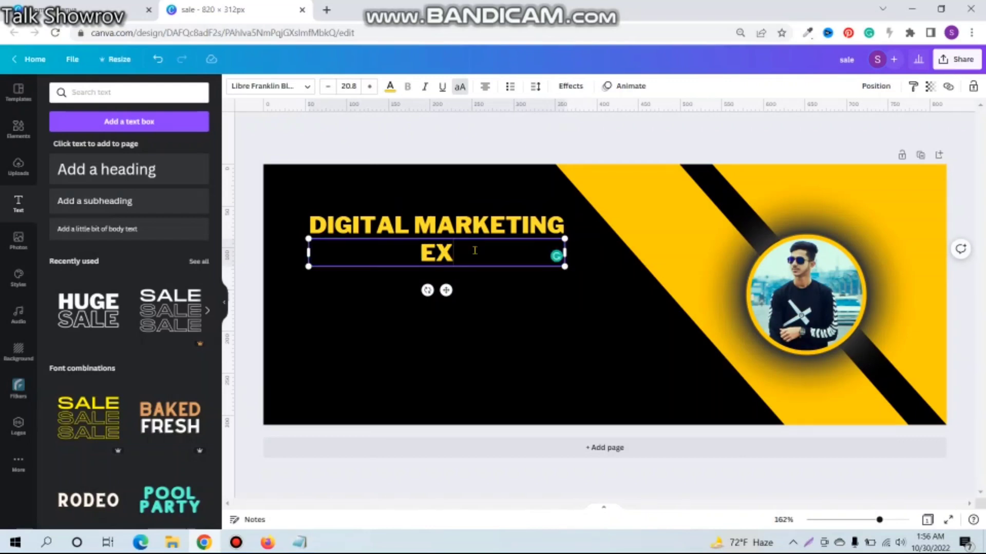
type("PERTS")
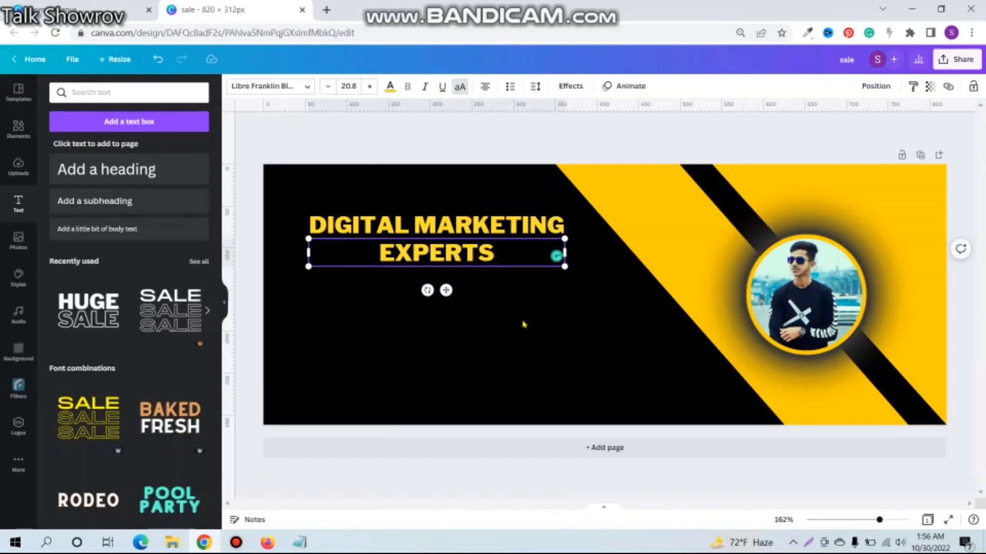
left_click(522, 322)
Step: Narrow the "EXPERTS" text box to its word so it lines up with the left edge of "DIGITAL MARKETING"
left_click(545, 249)
left_click_drag(567, 248, 428, 252)
left_click(459, 270)
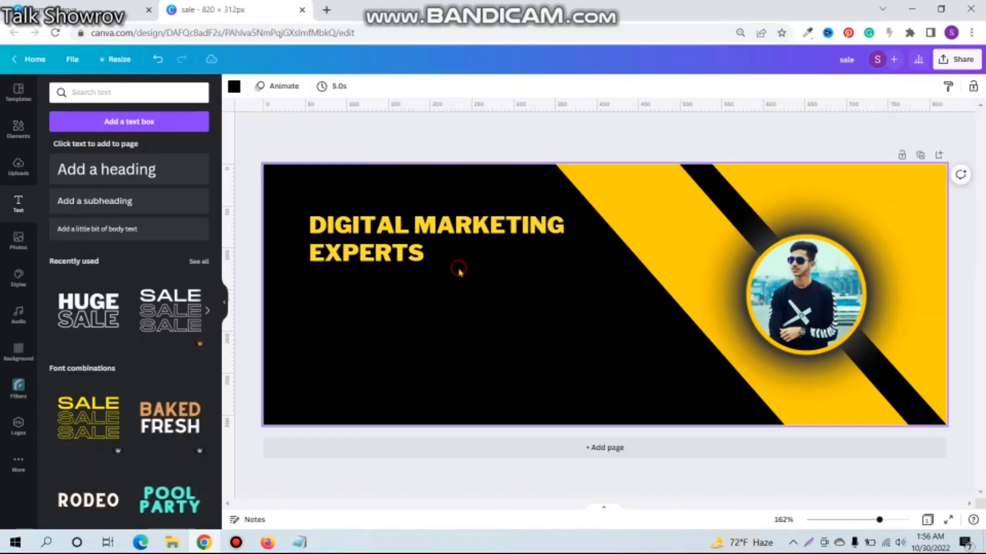
left_click(401, 249)
key("Left")
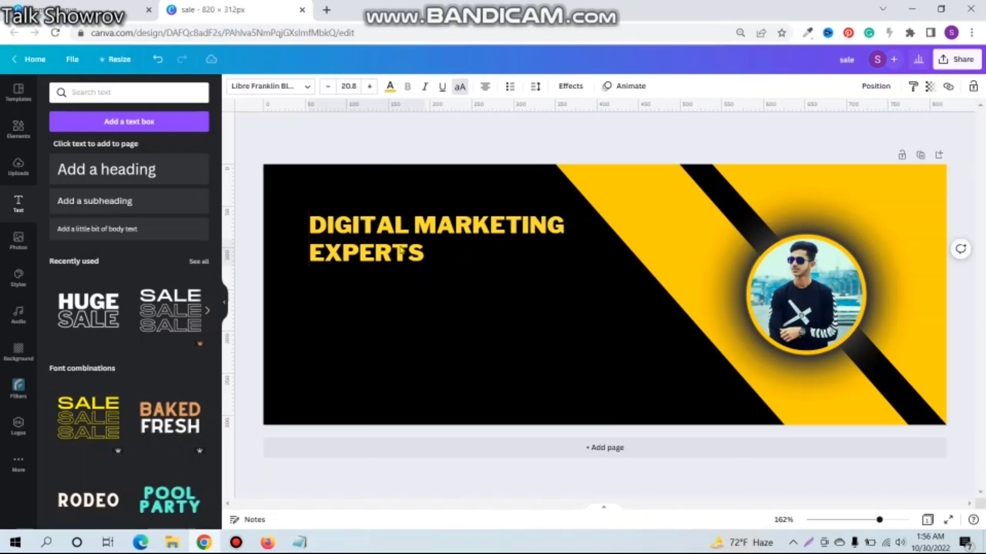
left_click(436, 292)
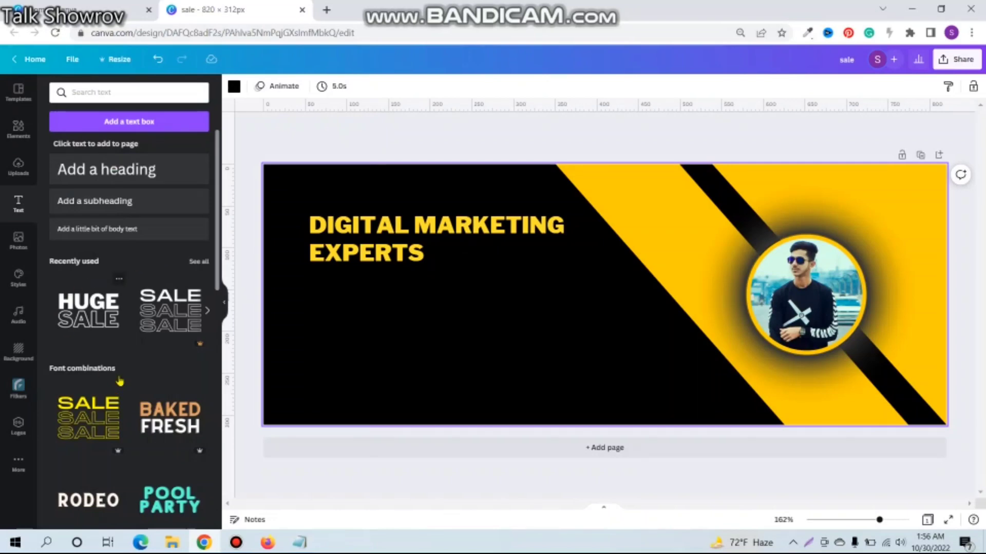
Step: Open the existing black and yellow "DIGITAL MARKETING EXPERTS" banner from the recent designs on the Canva home page
left_click(74, 4)
scroll(417, 465, "down", 3)
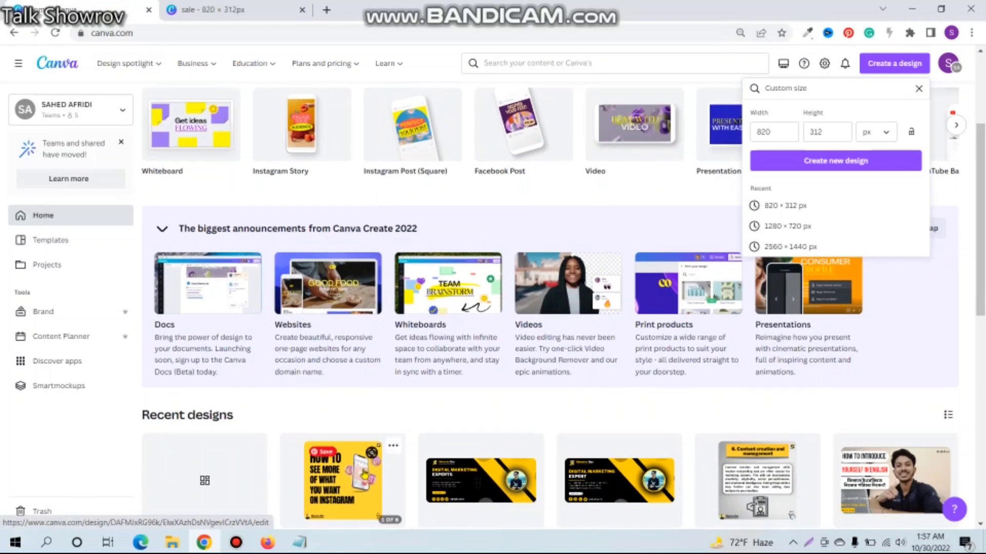
left_click(464, 482)
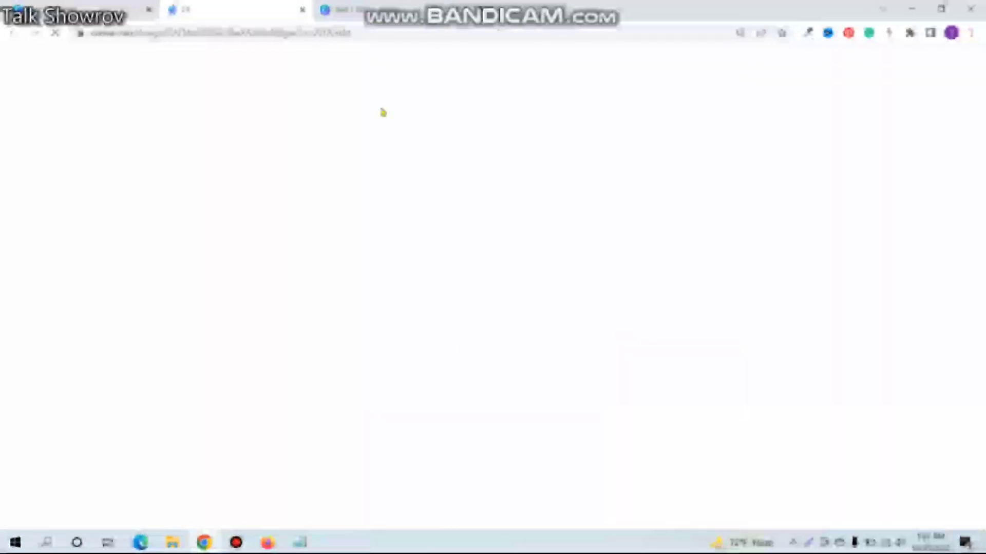